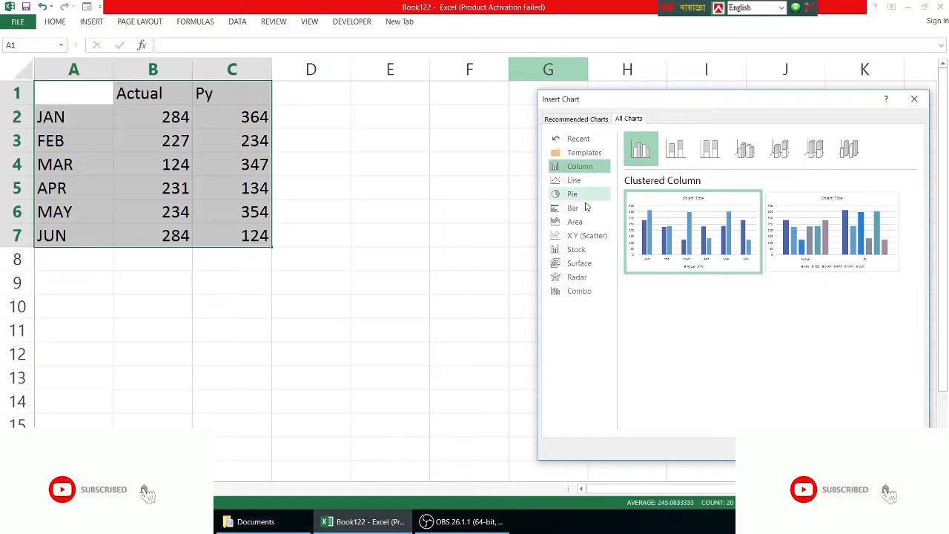
Insert a Stacked Bar chart of the monthly Actual and Py data, with the months as categories.
{"action": "left_click", "coordinate": [572, 207]}
{"action": "mouse_move", "coordinate": [667, 240]}
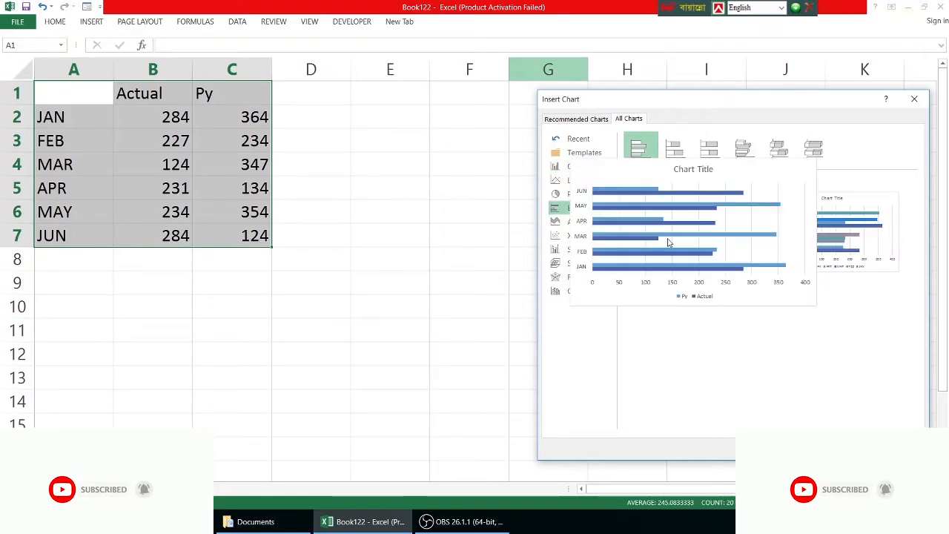
{"action": "left_click", "coordinate": [674, 151]}
{"action": "left_click", "coordinate": [710, 152]}
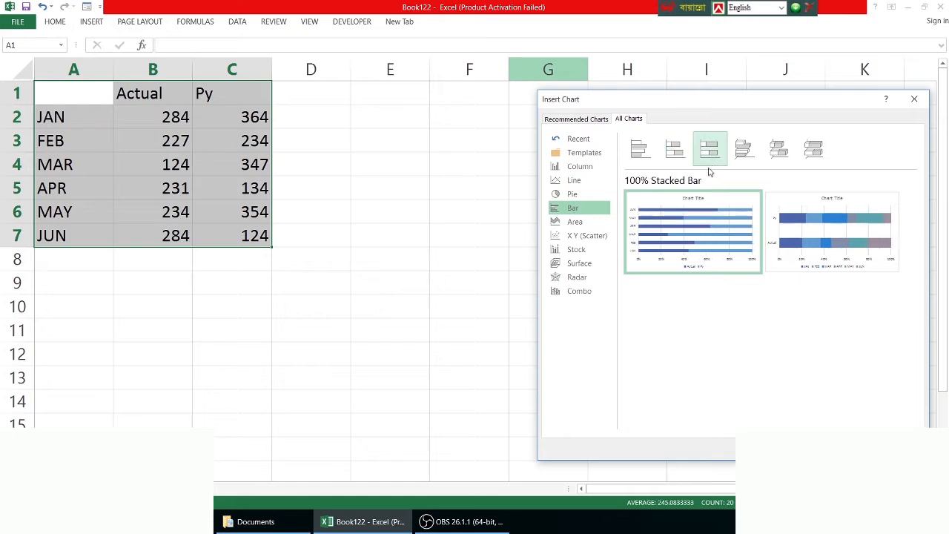
{"action": "left_click", "coordinate": [674, 149]}
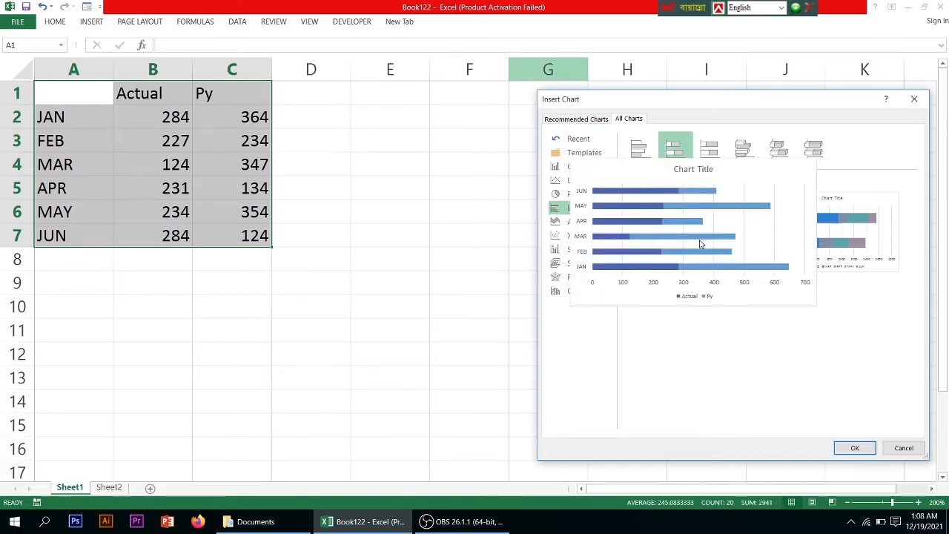
{"action": "double_click", "coordinate": [700, 243]}
Place the chart beside the data and shrink it to cover about columns D to J and rows 3 to 13.
{"action": "left_click_drag", "start_coordinate": [351, 145], "coordinate": [429, 135]}
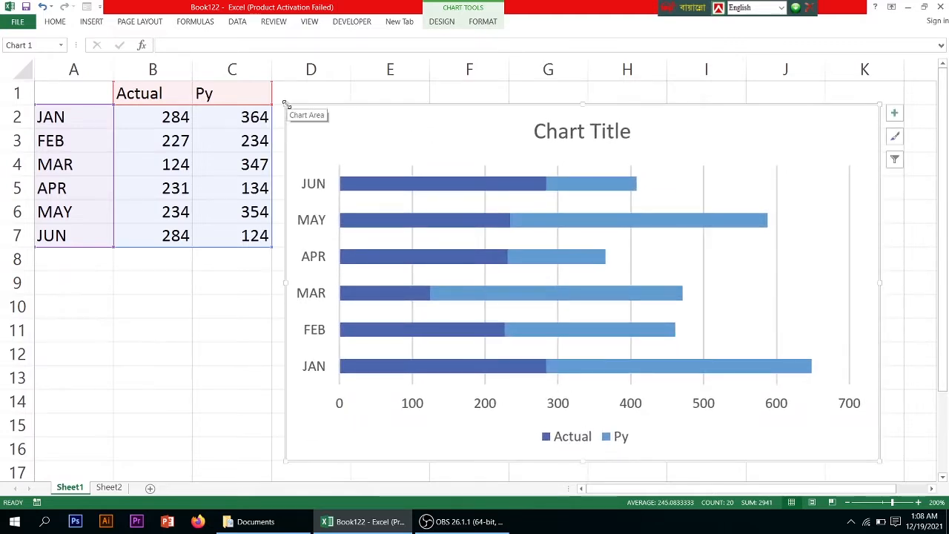
{"action": "mouse_move", "coordinate": [285, 104]}
{"action": "left_mouse_down"}
{"action": "mouse_move", "coordinate": [450, 211]}
{"action": "mouse_move", "coordinate": [364, 150]}
{"action": "mouse_move", "coordinate": [356, 162]}
{"action": "left_mouse_up"}
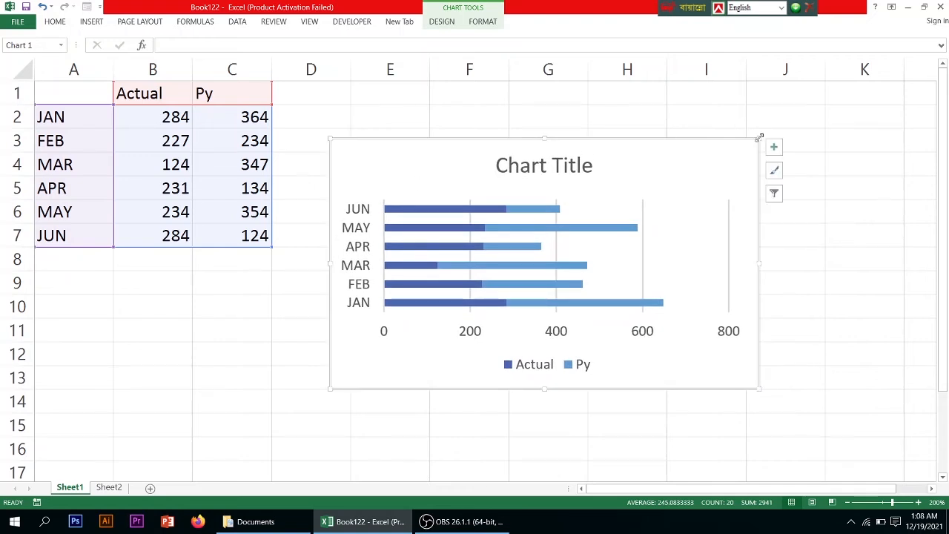
{"action": "left_click_drag", "start_coordinate": [760, 138], "coordinate": [773, 127]}
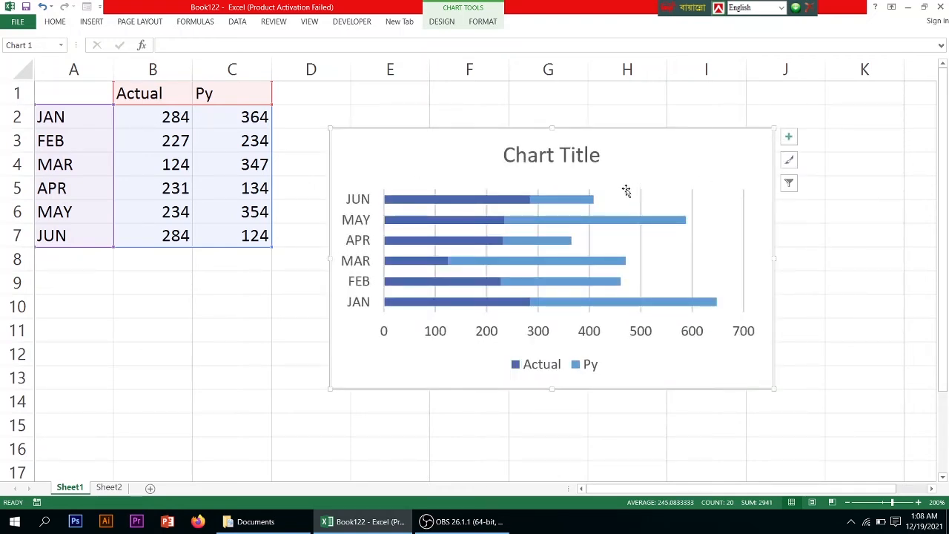
{"action": "mouse_move", "coordinate": [433, 226]}
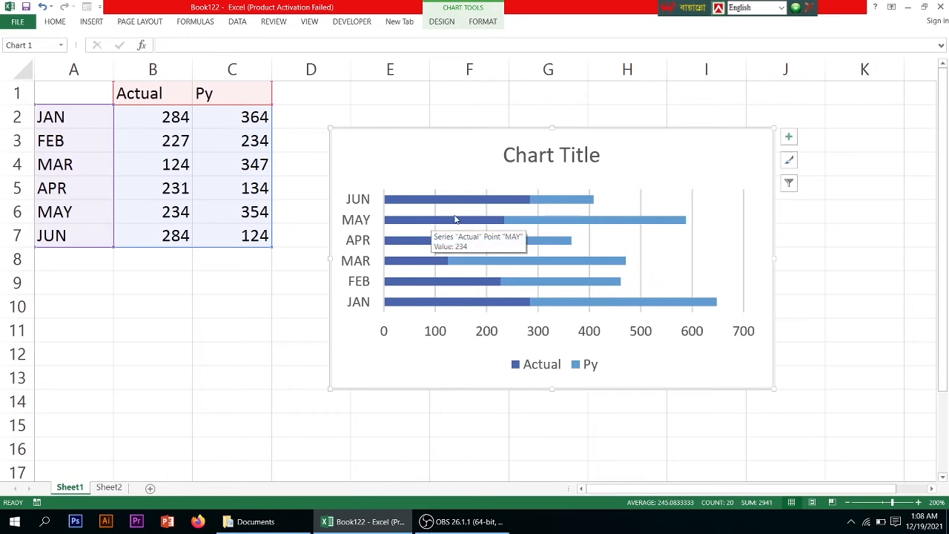
{"action": "mouse_move", "coordinate": [407, 242]}
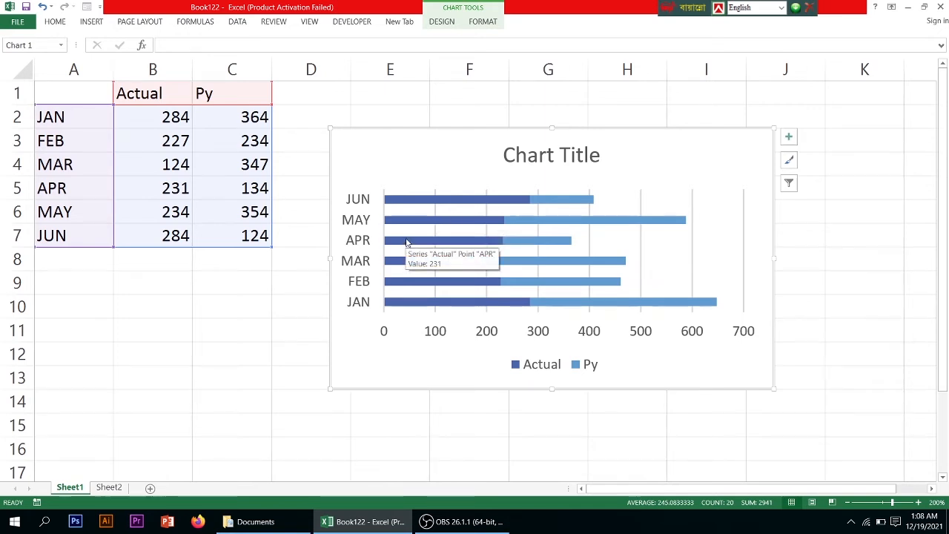
{"action": "mouse_move", "coordinate": [509, 225]}
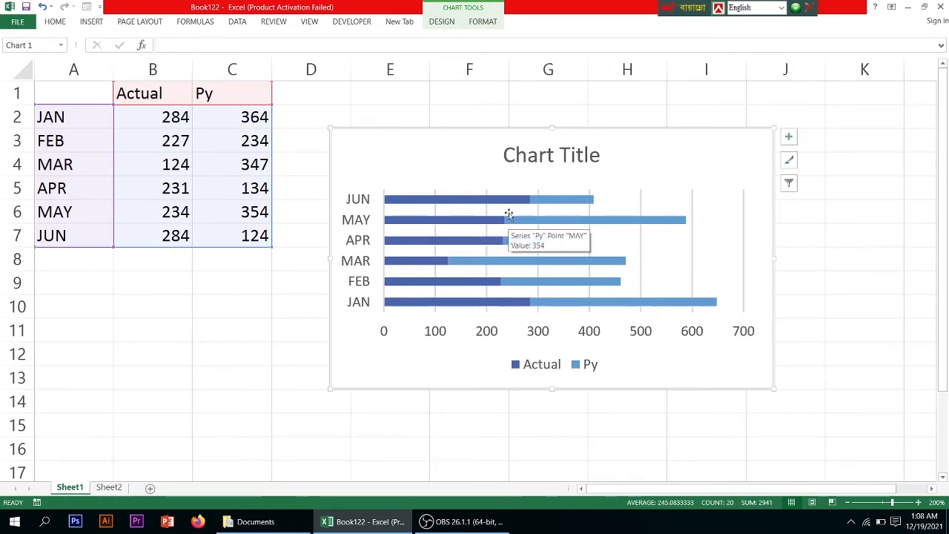
Try the chart without axes, with axis titles and with data labels, reverting each change.
{"action": "left_click", "coordinate": [789, 138]}
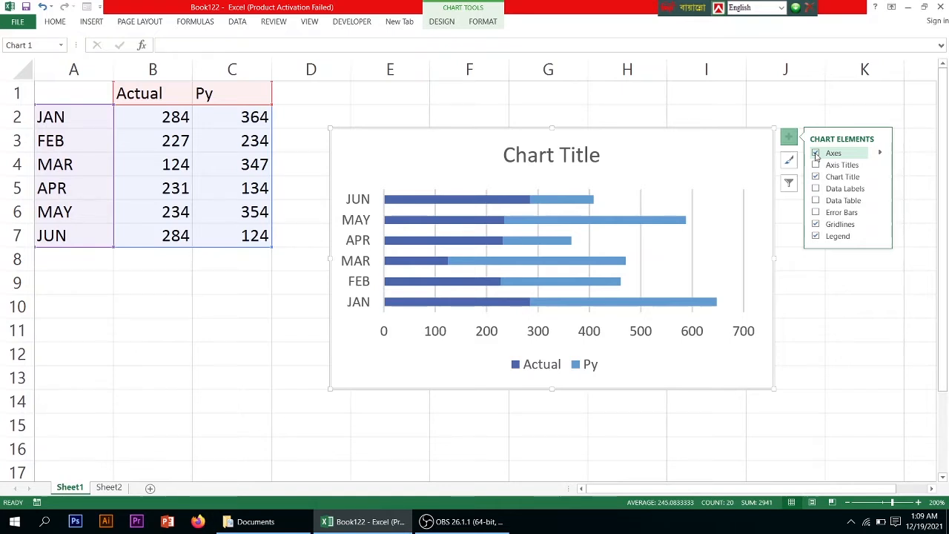
{"action": "left_click", "coordinate": [816, 153]}
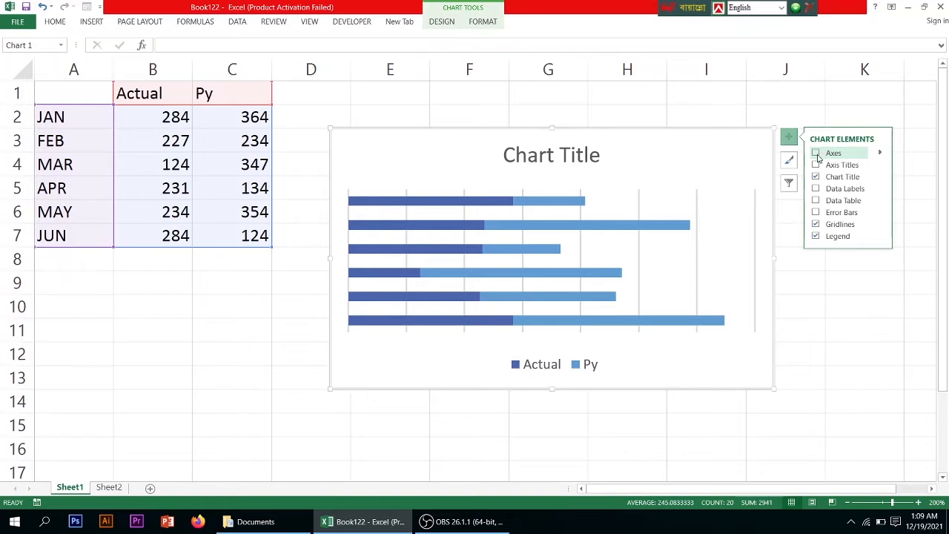
{"action": "left_click", "coordinate": [816, 154]}
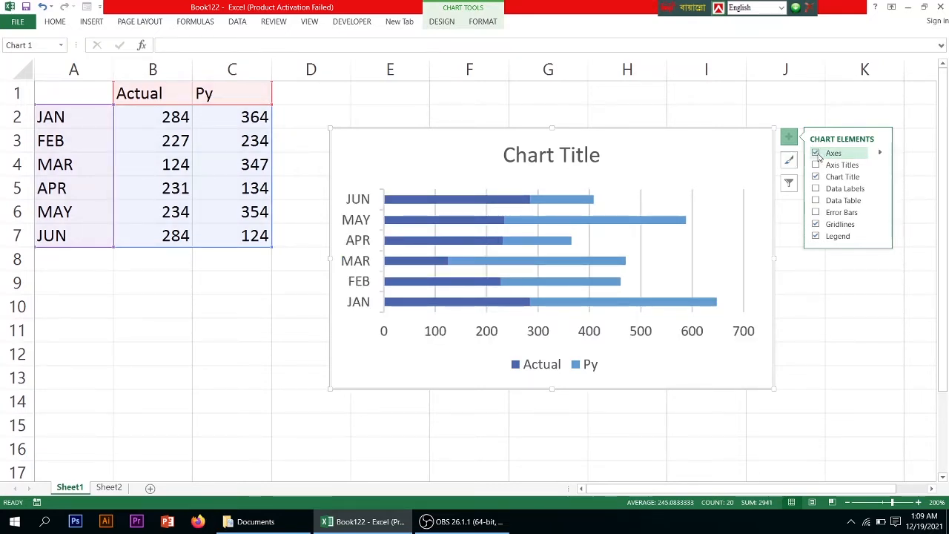
{"action": "left_click", "coordinate": [816, 165]}
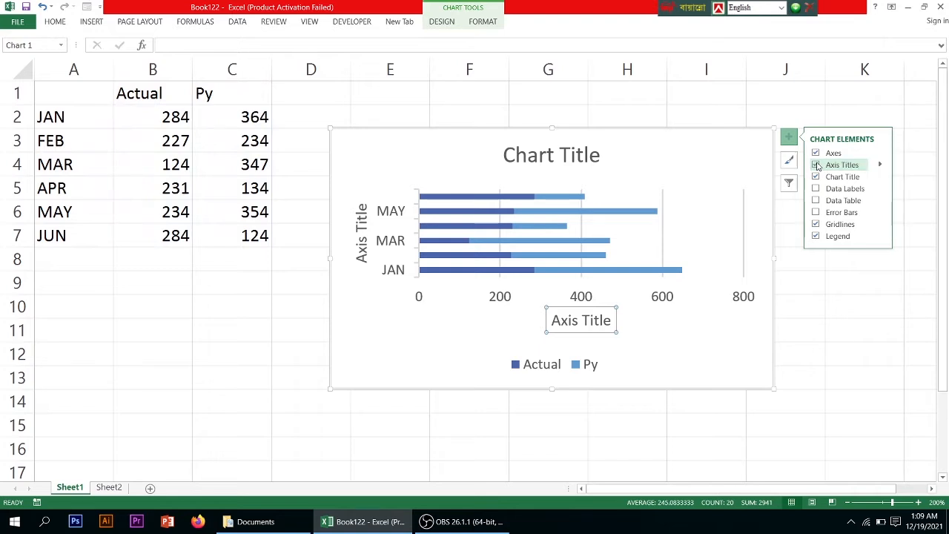
{"action": "left_click", "coordinate": [816, 165]}
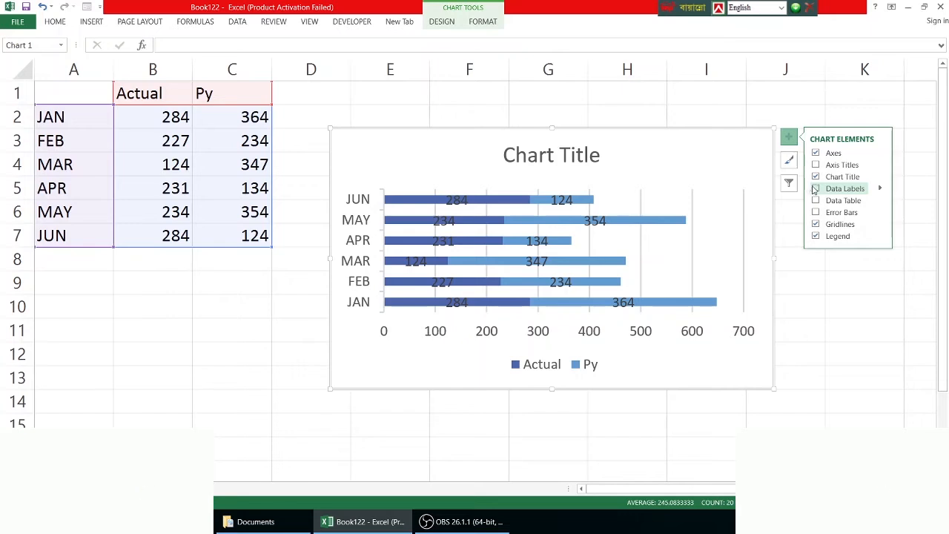
{"action": "left_click", "coordinate": [816, 190]}
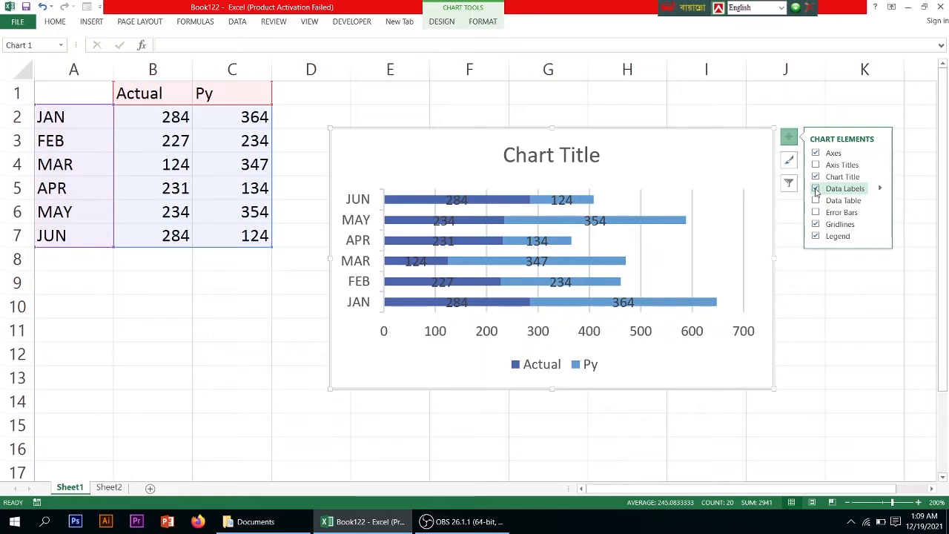
{"action": "left_click", "coordinate": [816, 190]}
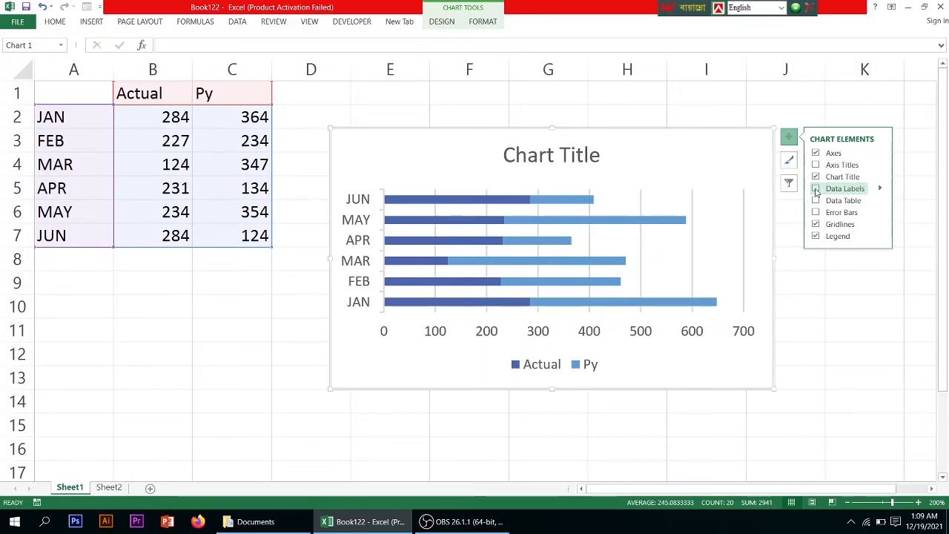
Add a data table below the bars of the chart.
{"action": "left_click", "coordinate": [816, 200]}
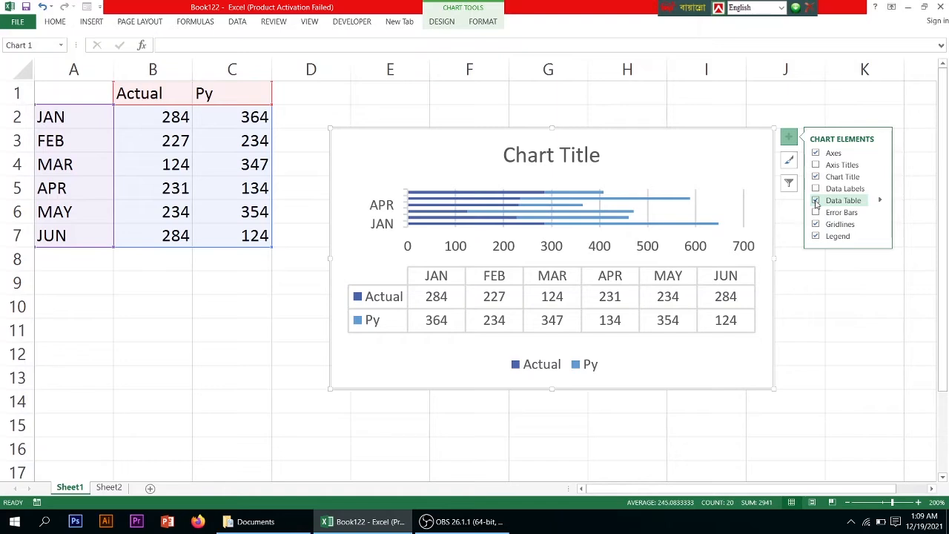
{"action": "left_click", "coordinate": [817, 201]}
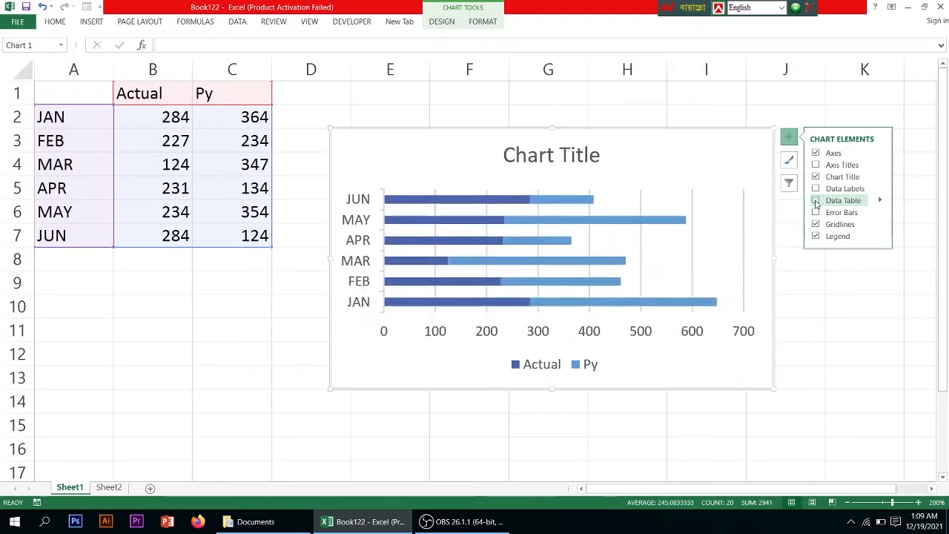
{"action": "left_click", "coordinate": [816, 189]}
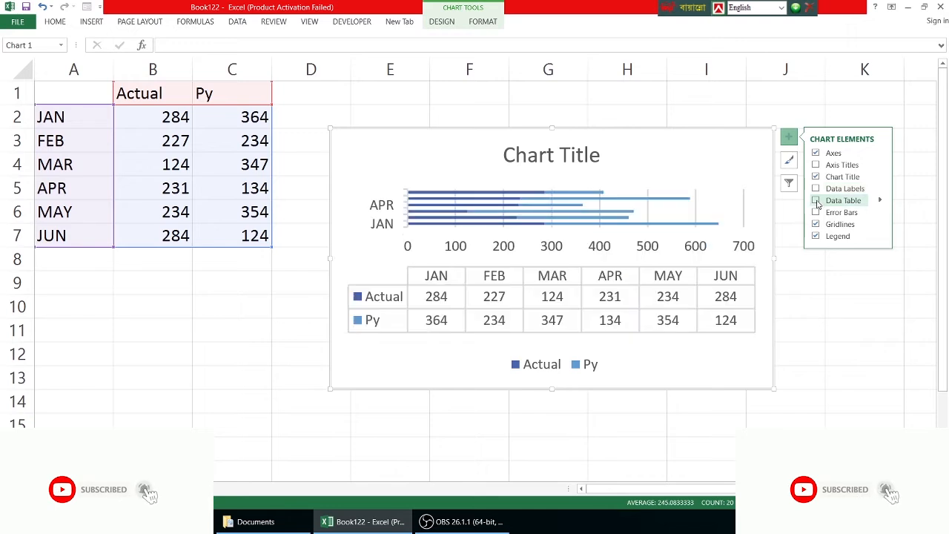
{"action": "left_click", "coordinate": [816, 201]}
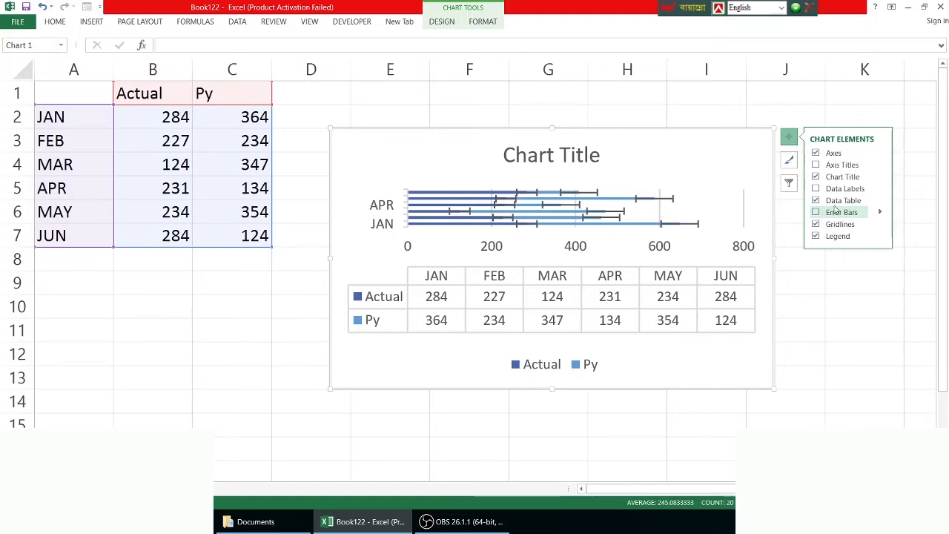
Try the chart with error bars and without gridlines, reverting both changes.
{"action": "left_click", "coordinate": [815, 213]}
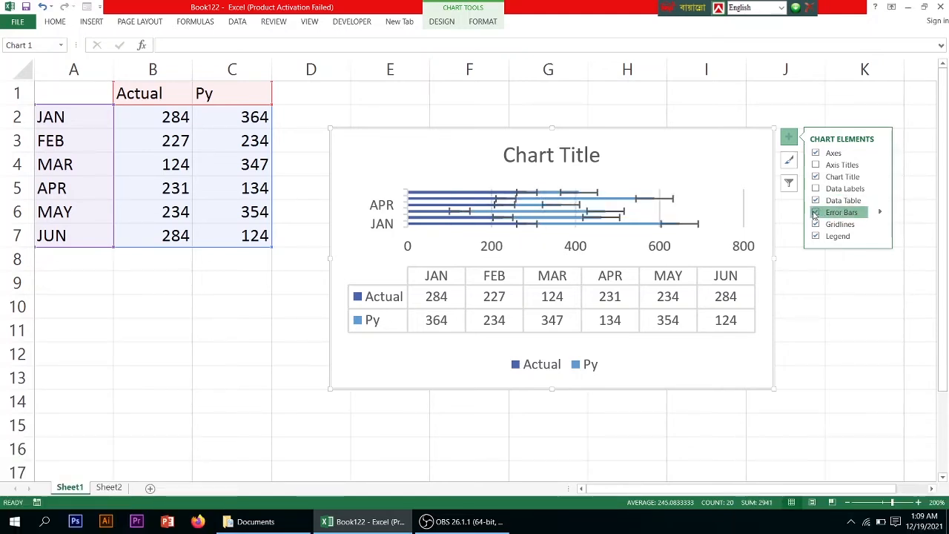
{"action": "left_click", "coordinate": [815, 213]}
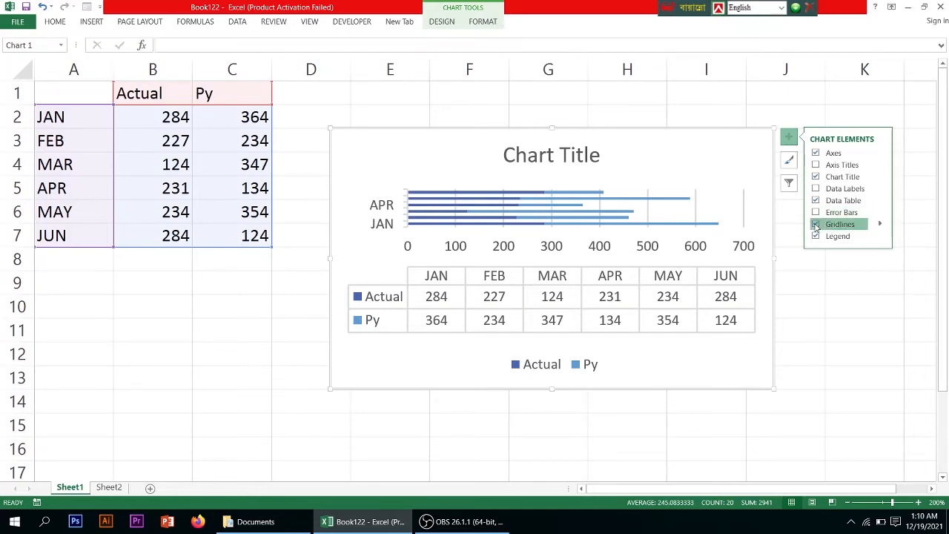
{"action": "left_click", "coordinate": [815, 224]}
{"action": "left_click", "coordinate": [816, 225]}
Remove the chart's legend and add it back so it sits to the right of the bars.
{"action": "left_click", "coordinate": [816, 236]}
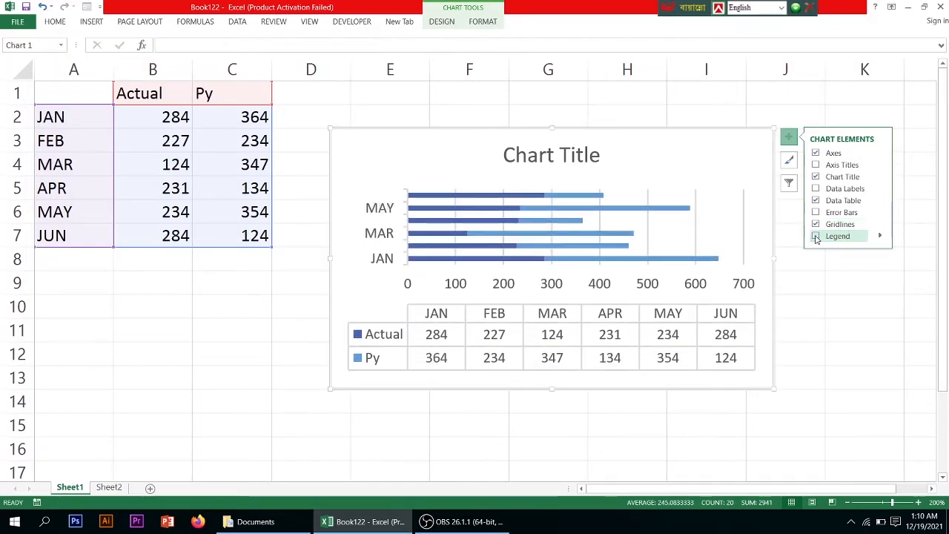
{"action": "left_click", "coordinate": [816, 236]}
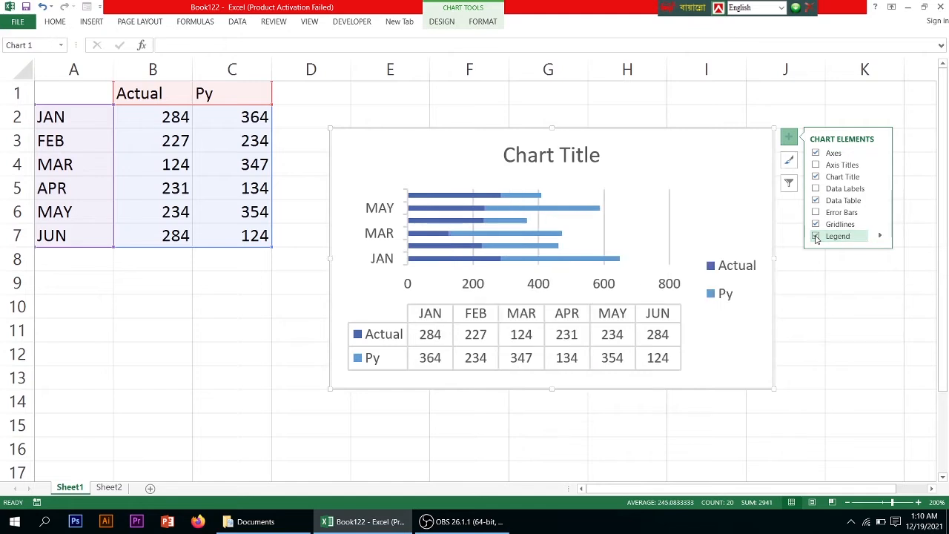
Add titles to both chart axes by opening the detailed axis title formatting options.
{"action": "left_click", "coordinate": [880, 154]}
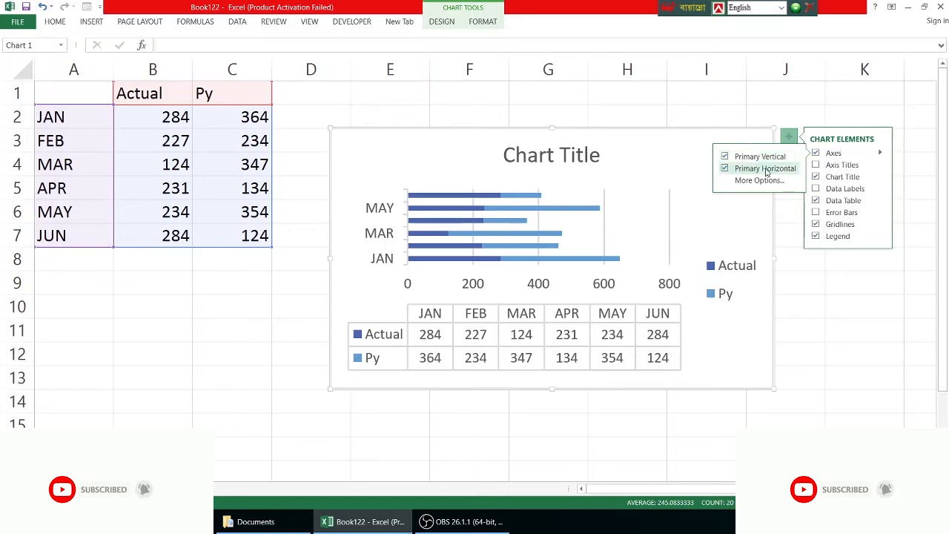
{"action": "mouse_move", "coordinate": [882, 167]}
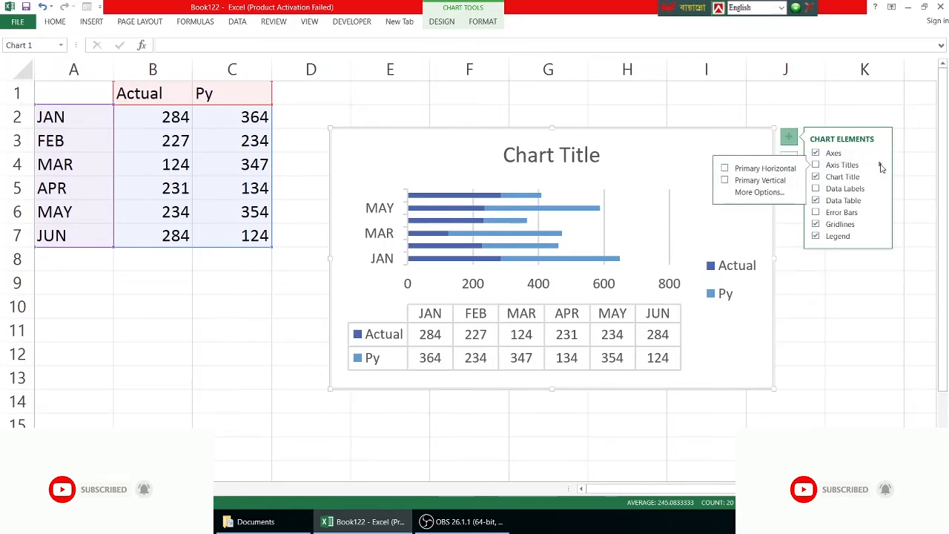
{"action": "left_click", "coordinate": [759, 192]}
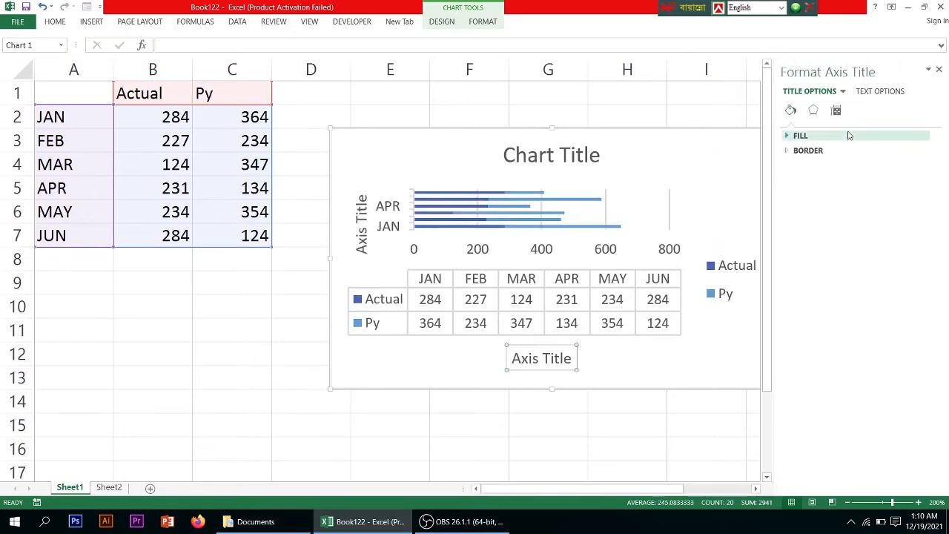
Try no fill and a solid fill on the horizontal axis title, and settle on a gradient fill.
{"action": "left_click", "coordinate": [799, 136]}
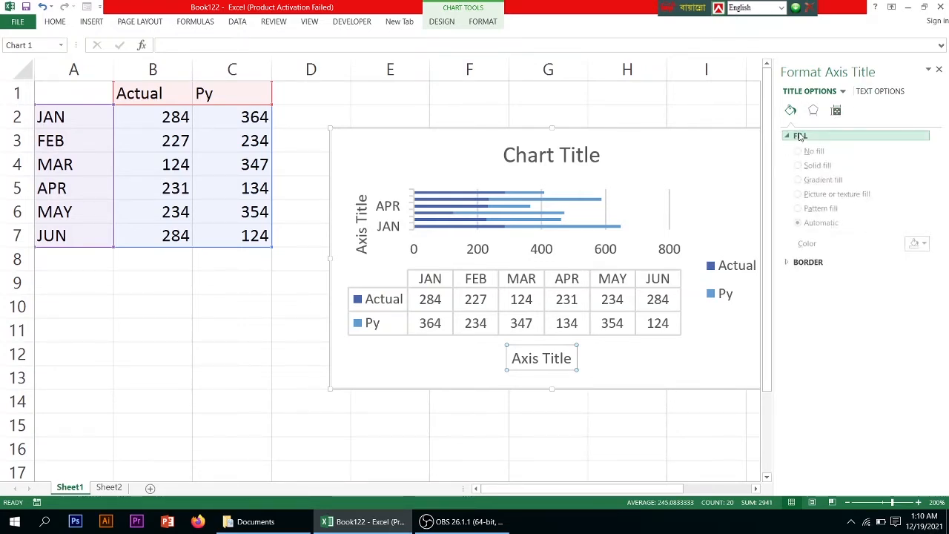
{"action": "left_click", "coordinate": [800, 153]}
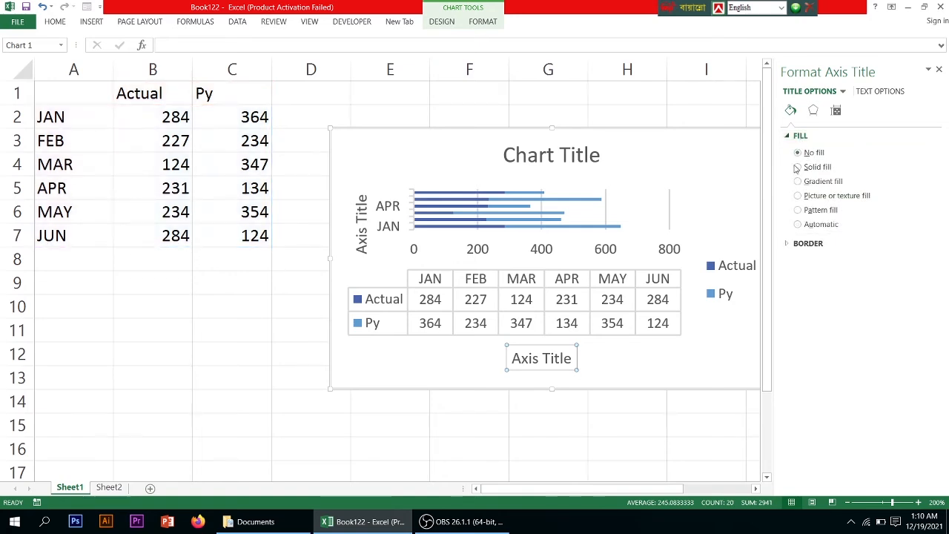
{"action": "left_click", "coordinate": [798, 166]}
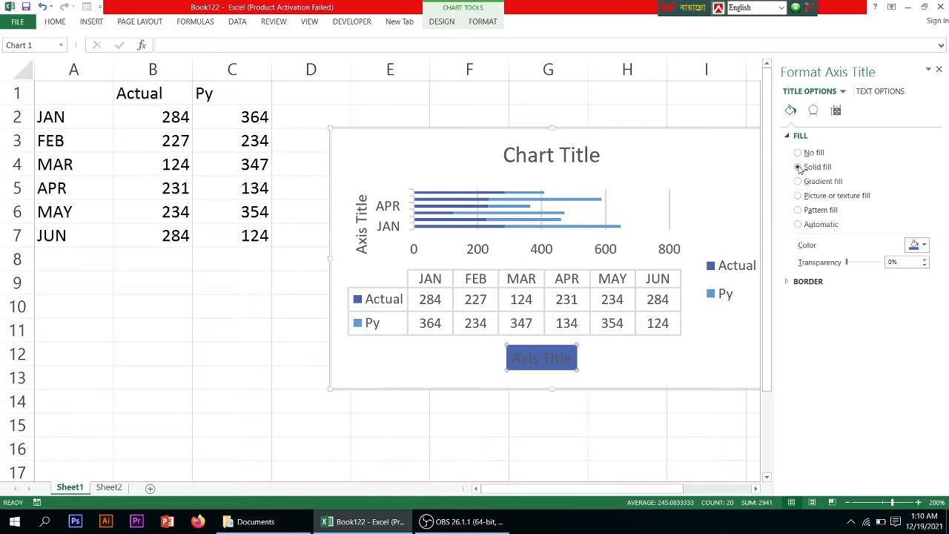
{"action": "left_click", "coordinate": [797, 181]}
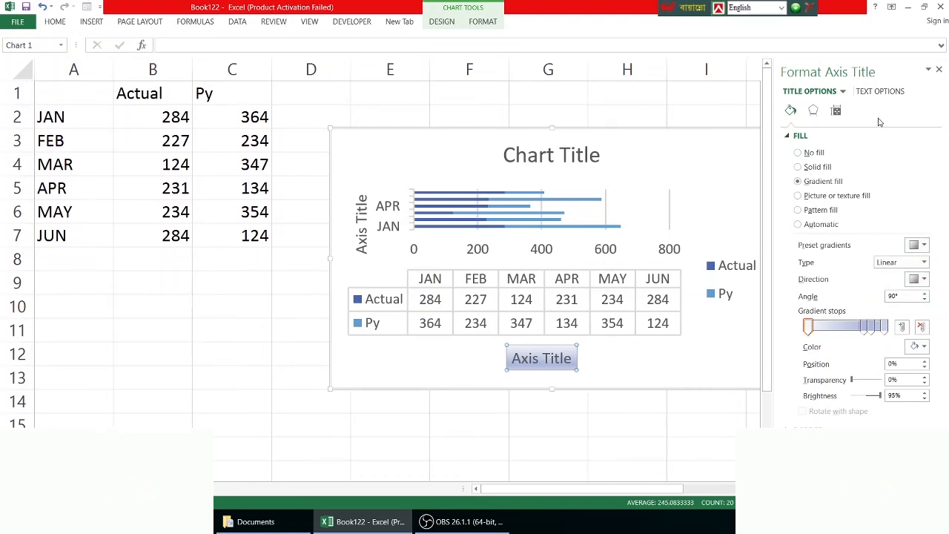
Give the horizontal axis title a shadow with 3% transparency, and select the chart's data table.
{"action": "left_click", "coordinate": [813, 111]}
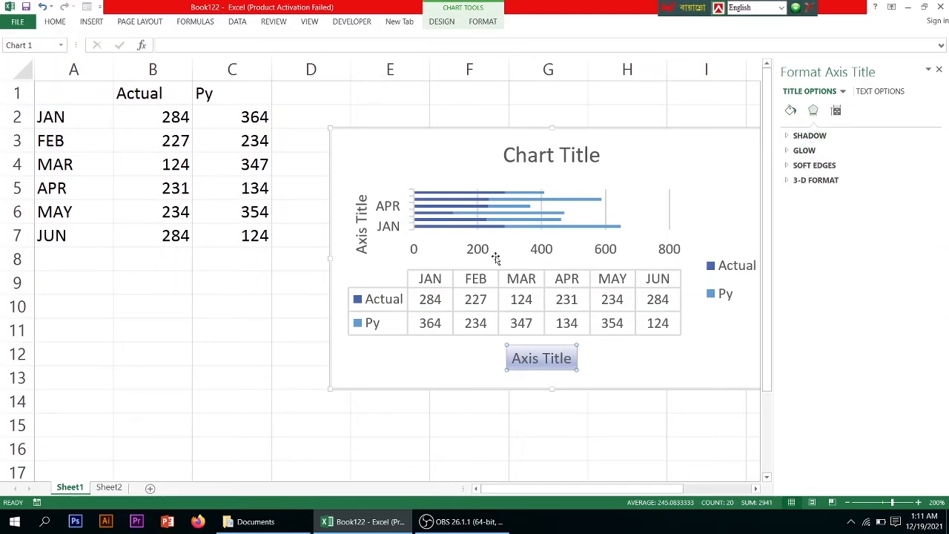
{"action": "left_click", "coordinate": [808, 138]}
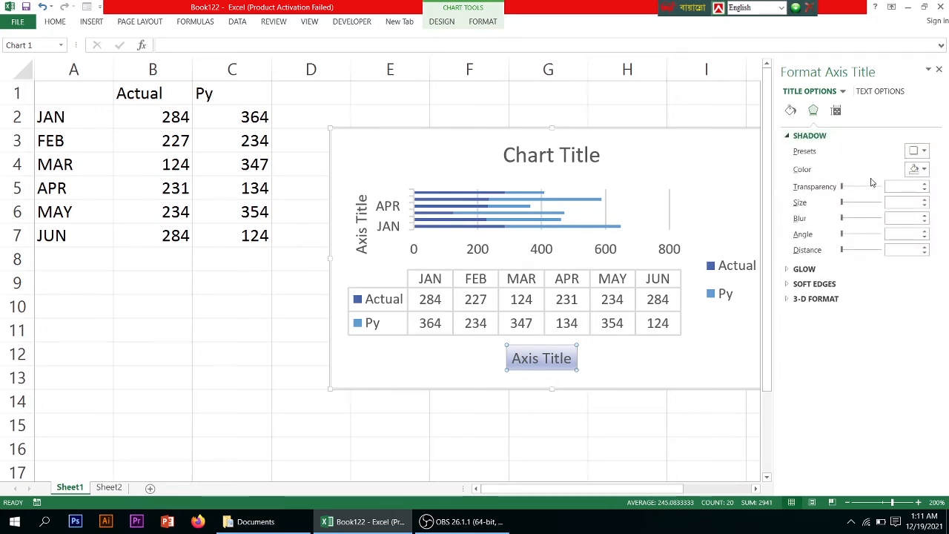
{"action": "mouse_move", "coordinate": [843, 187]}
{"action": "left_mouse_down"}
{"action": "mouse_move", "coordinate": [852, 188]}
{"action": "mouse_move", "coordinate": [843, 190]}
{"action": "left_mouse_up"}
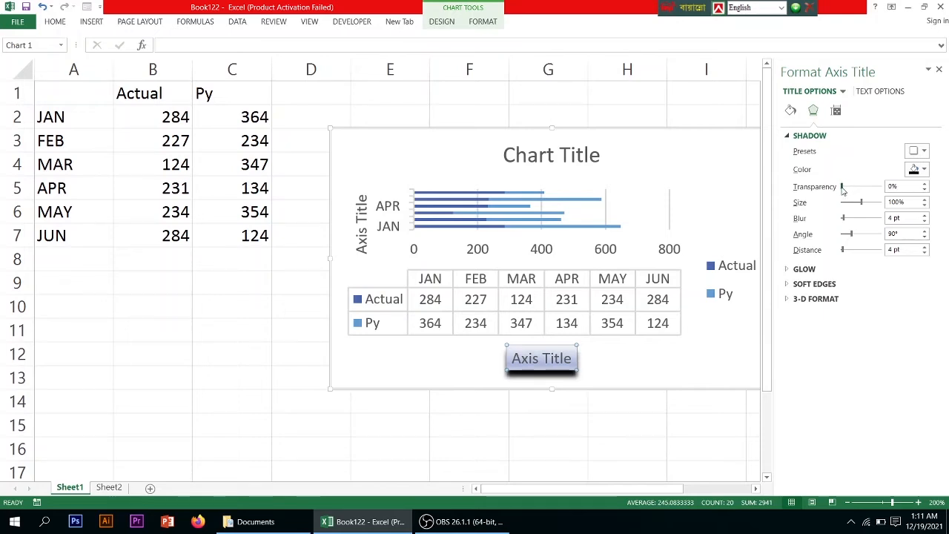
{"action": "left_click_drag", "start_coordinate": [843, 190], "coordinate": [844, 189]}
{"action": "left_click", "coordinate": [581, 308]}
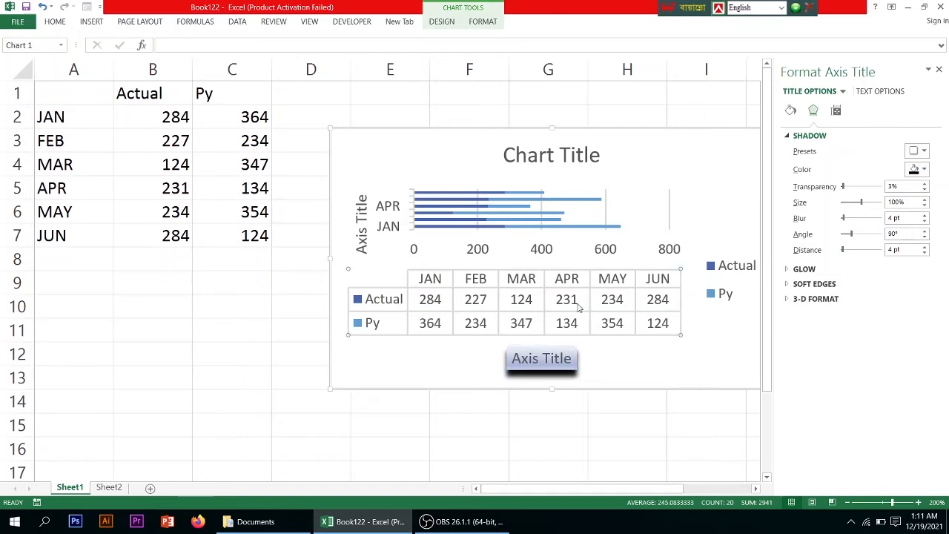
Set the chart area's shadow size to 1%, expand the 3-D format settings, and close the formatting pane.
{"action": "left_click", "coordinate": [687, 223]}
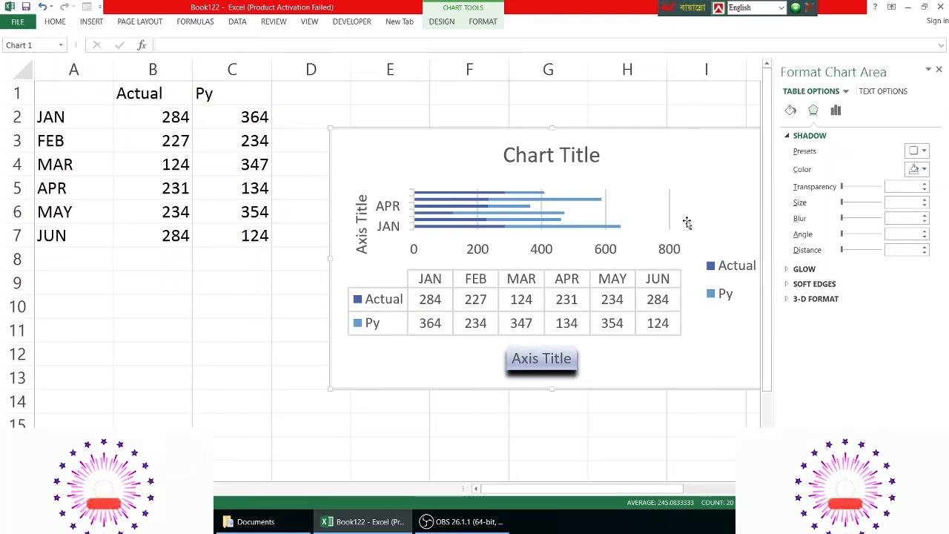
{"action": "left_click", "coordinate": [842, 204]}
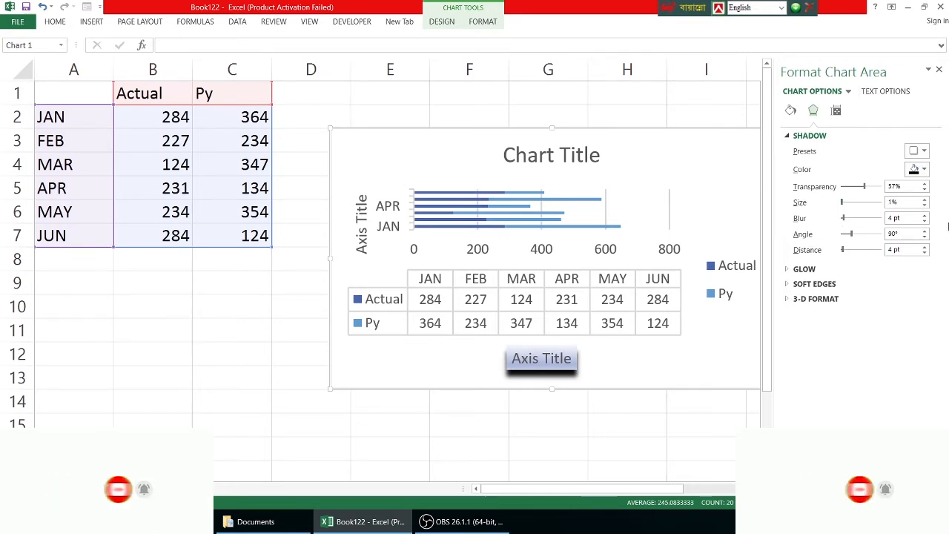
{"action": "left_click", "coordinate": [788, 300]}
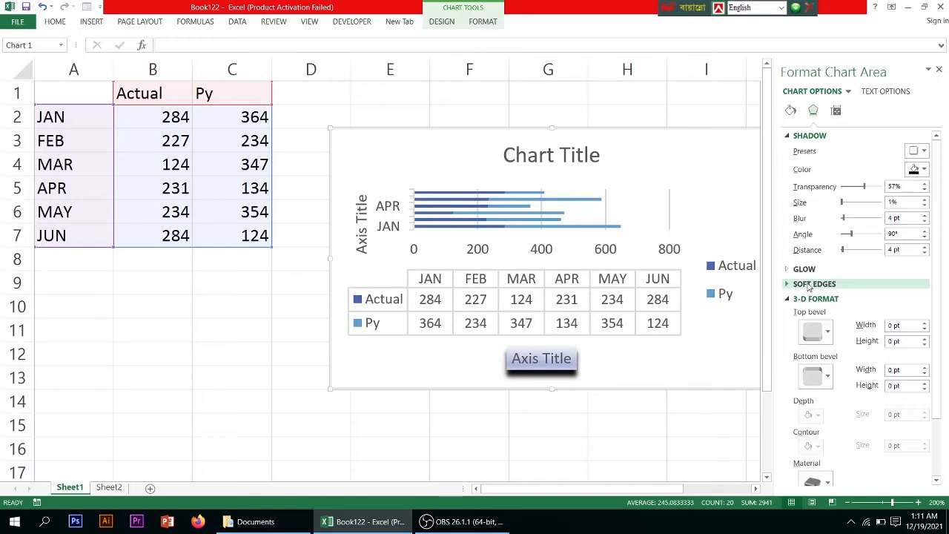
{"action": "left_click", "coordinate": [591, 320]}
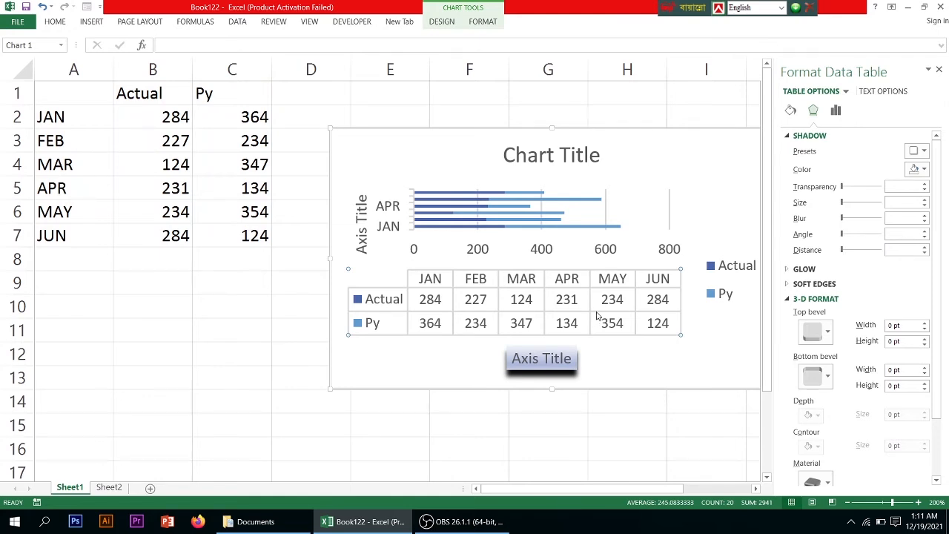
{"action": "left_click", "coordinate": [255, 236]}
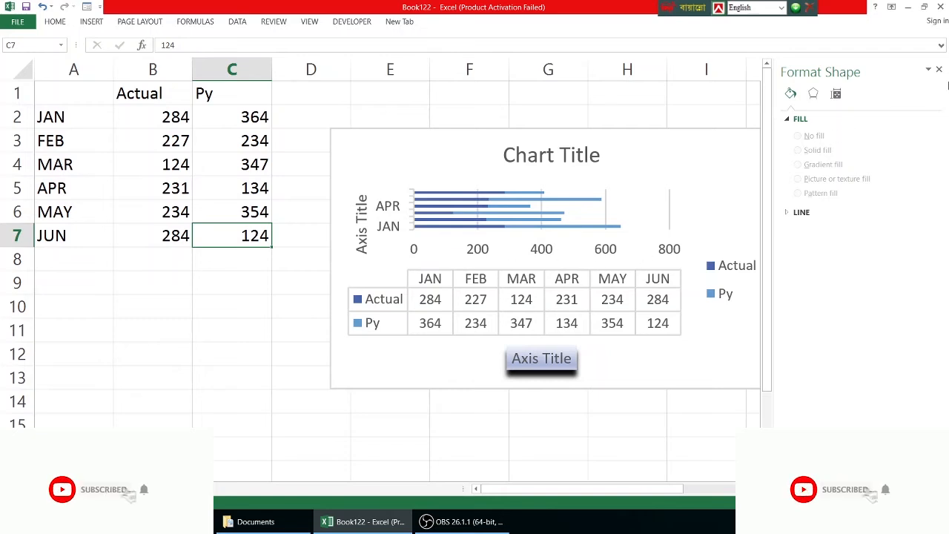
{"action": "left_click", "coordinate": [939, 69]}
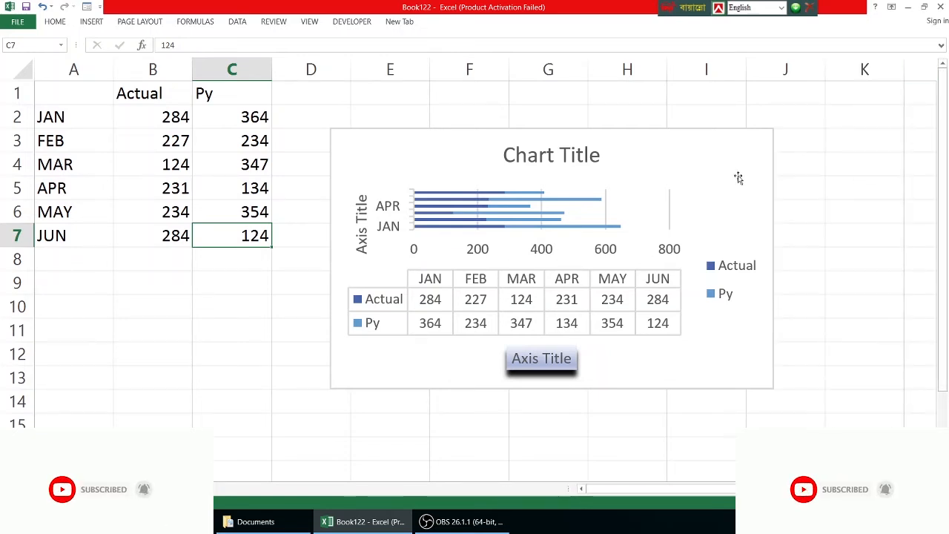
Preview the available chart styles and the colorful and monochromatic color palettes for the stacked bar chart.
{"action": "left_click", "coordinate": [688, 216]}
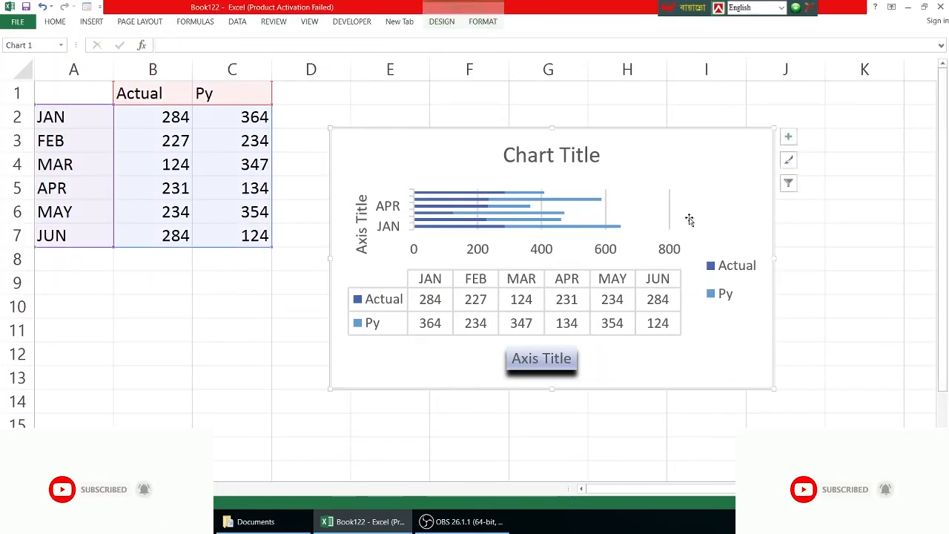
{"action": "left_click", "coordinate": [789, 161]}
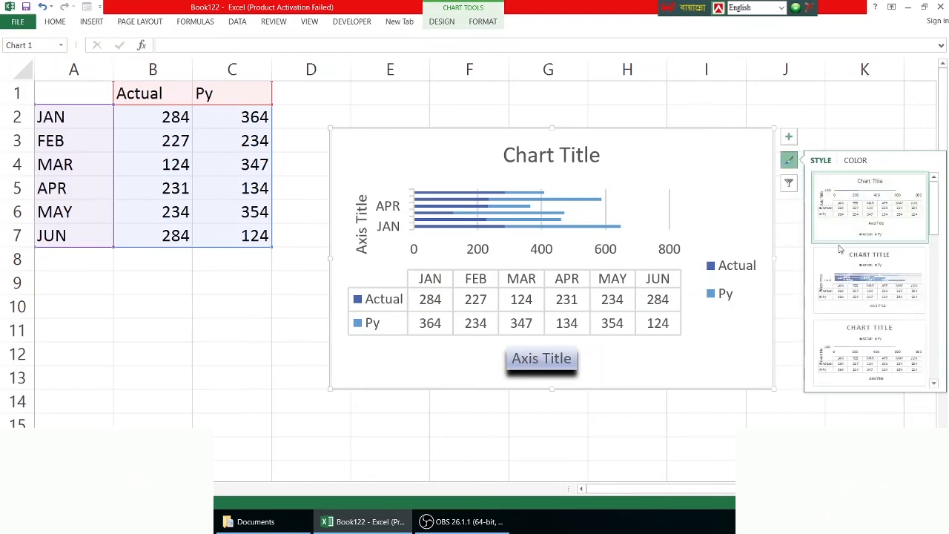
{"action": "scroll", "coordinate": [843, 293], "scroll_direction": "down", "scroll_amount": 6}
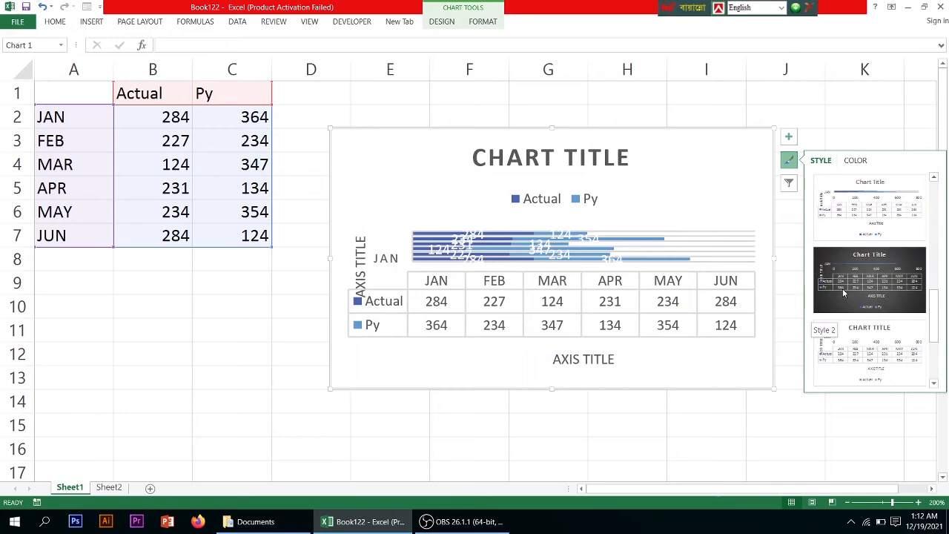
{"action": "scroll", "coordinate": [843, 293], "scroll_direction": "down", "scroll_amount": 2}
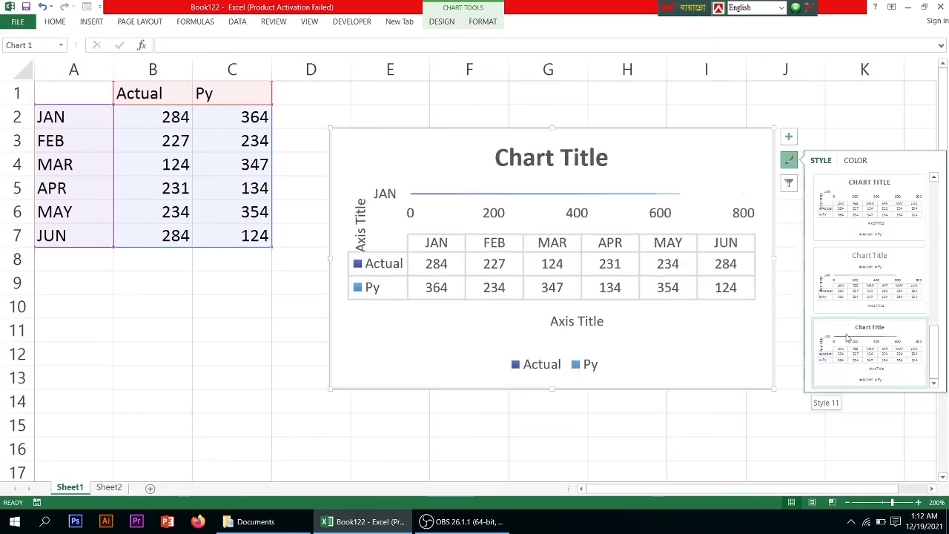
{"action": "scroll", "coordinate": [846, 222], "scroll_direction": "up", "scroll_amount": 8}
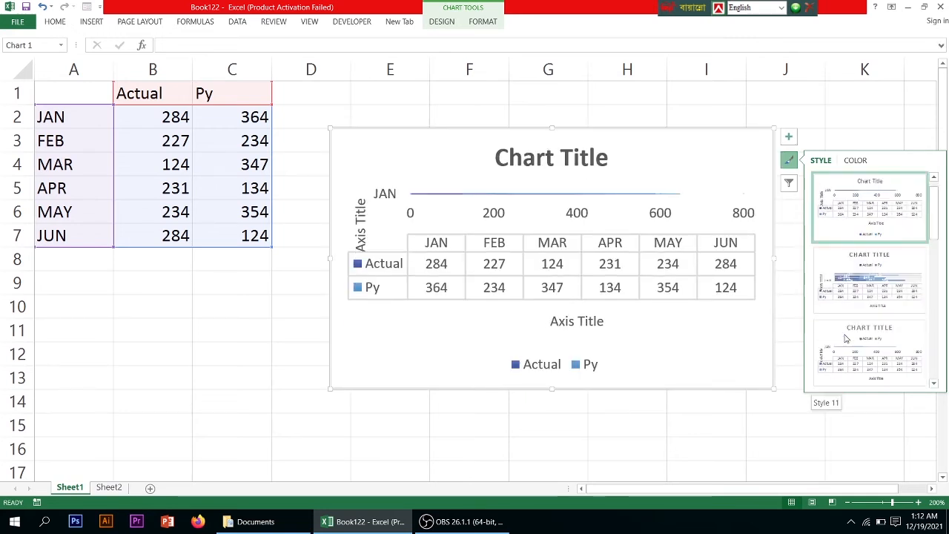
{"action": "left_click", "coordinate": [853, 161]}
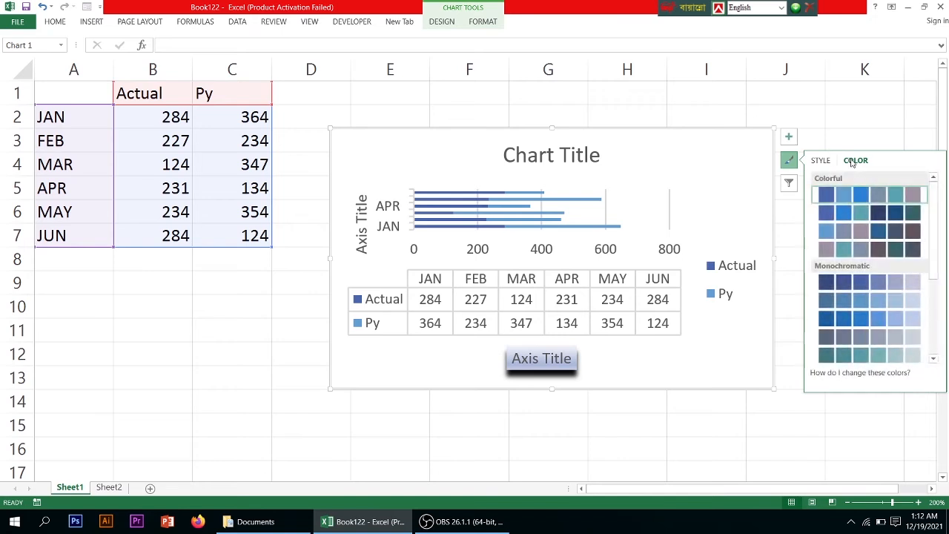
{"action": "scroll", "coordinate": [842, 322], "scroll_direction": "down", "scroll_amount": 3}
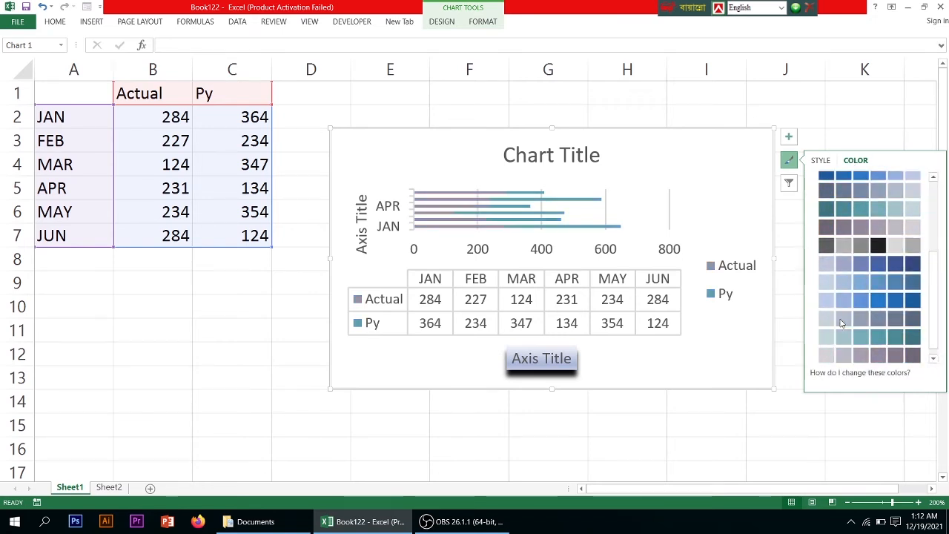
{"action": "scroll", "coordinate": [882, 319], "scroll_direction": "up", "scroll_amount": 3}
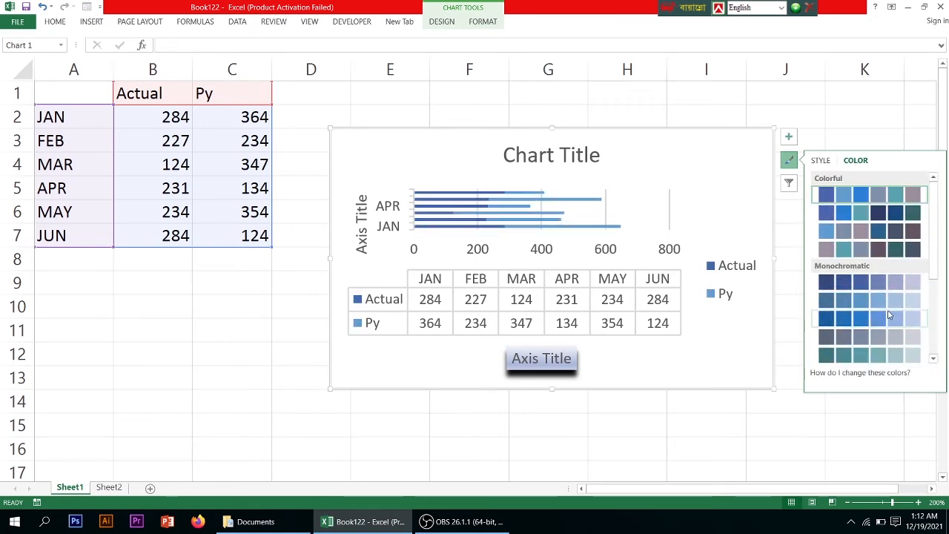
{"action": "scroll", "coordinate": [889, 315], "scroll_direction": "down", "scroll_amount": 3}
{"action": "scroll", "coordinate": [889, 315], "scroll_direction": "up", "scroll_amount": 3}
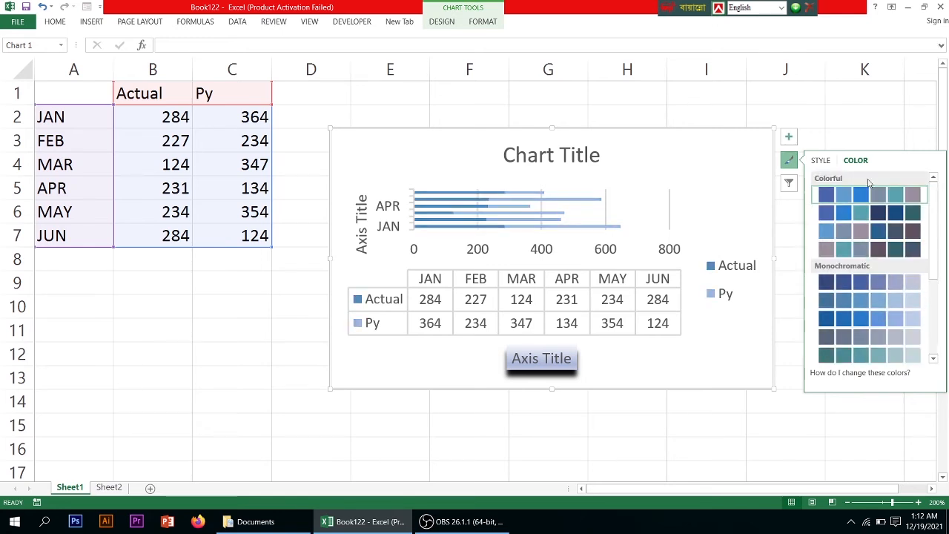
Review the Actual series' name and value ranges in the chart's data source, and exclude the JAN category.
{"action": "left_click", "coordinate": [789, 186]}
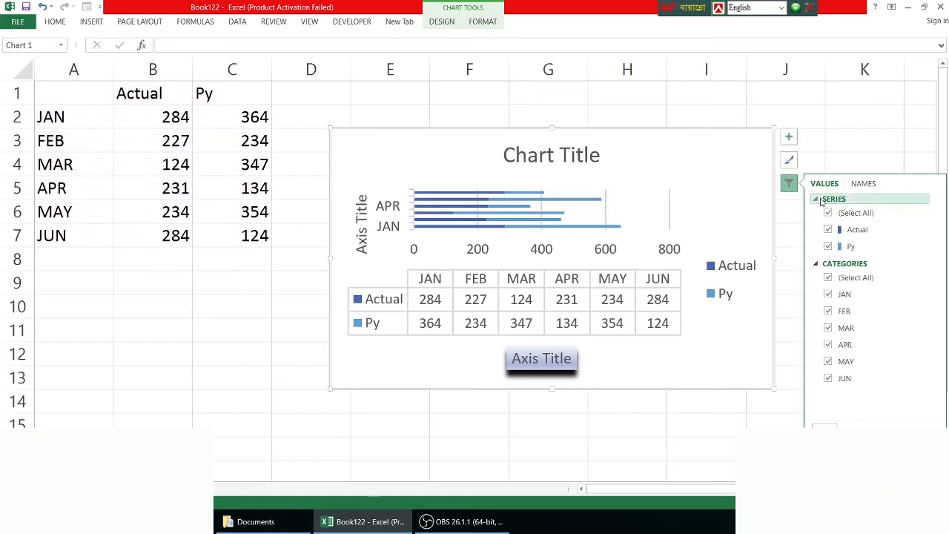
{"action": "right_click", "coordinate": [721, 166]}
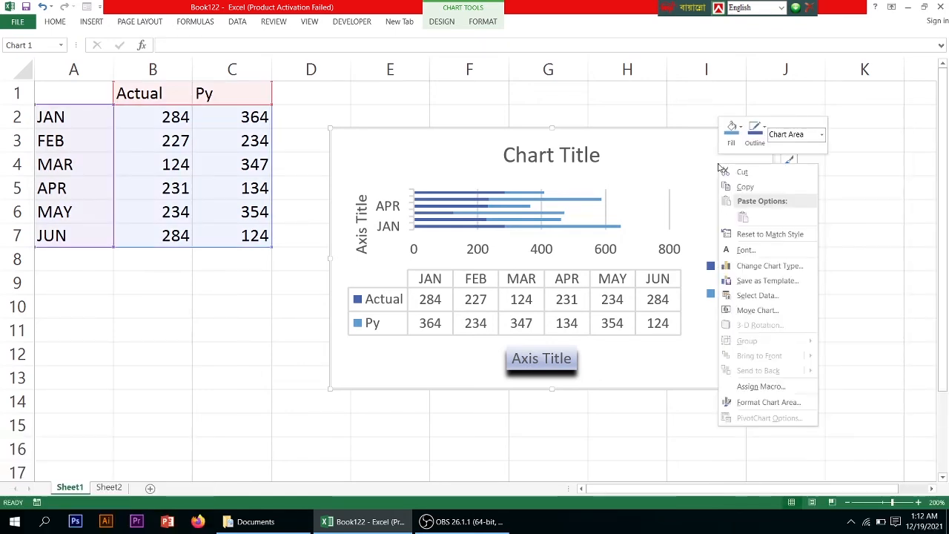
{"action": "left_click", "coordinate": [751, 296]}
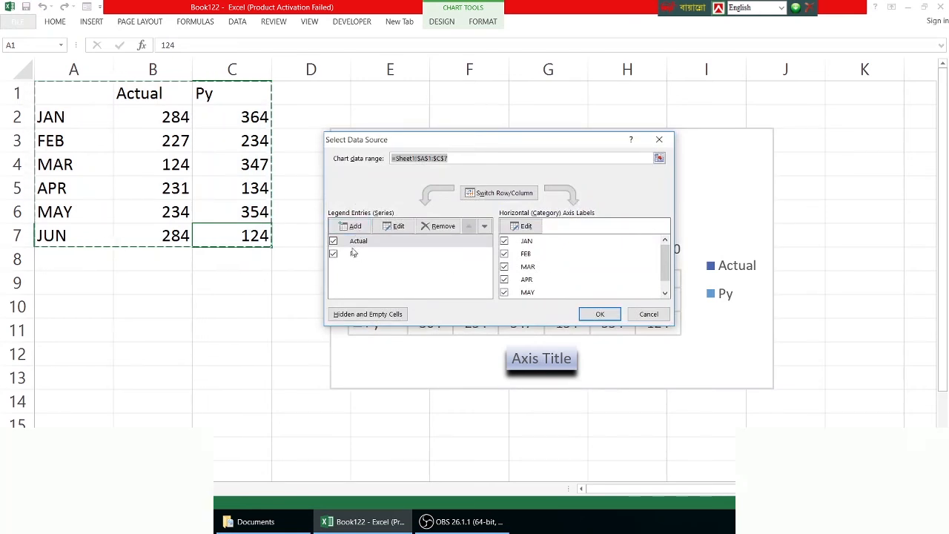
{"action": "left_click", "coordinate": [398, 227]}
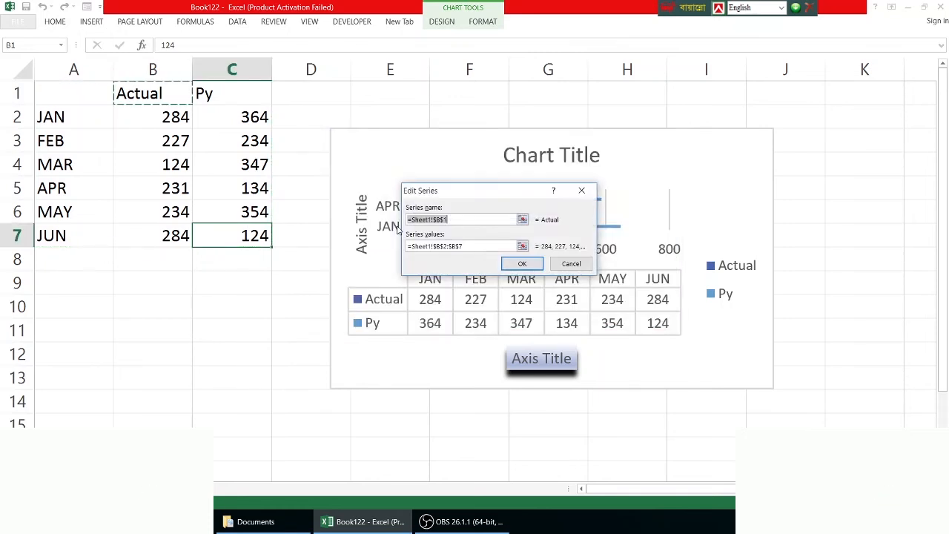
{"action": "left_click", "coordinate": [522, 264]}
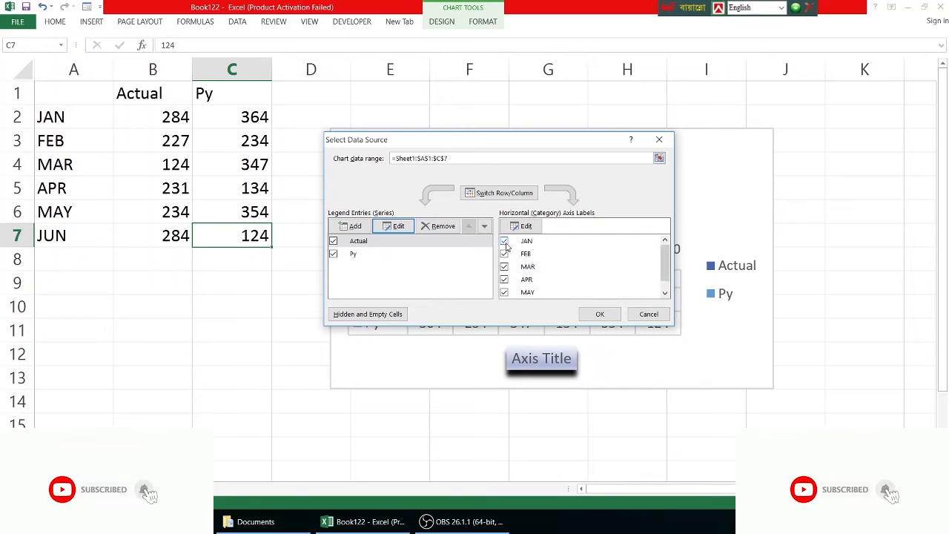
{"action": "left_click", "coordinate": [505, 243]}
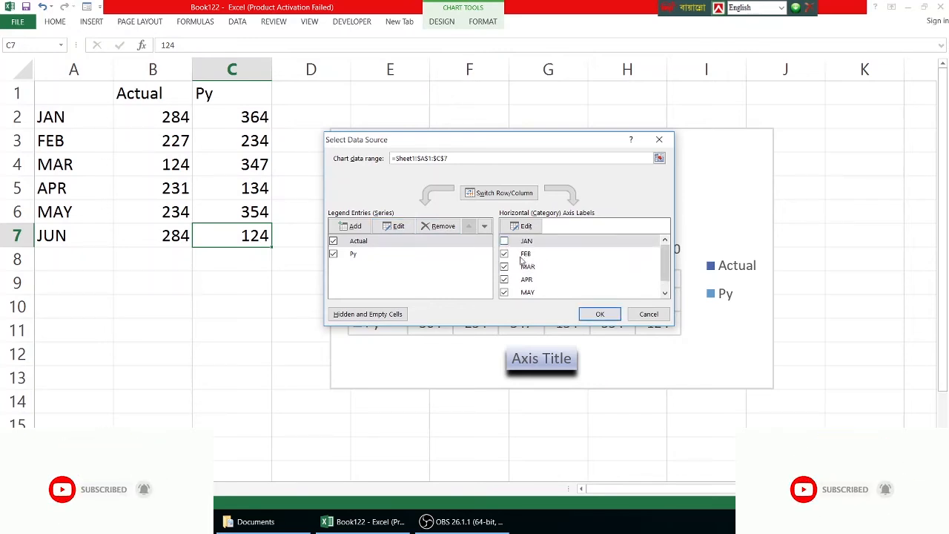
{"action": "left_click", "coordinate": [600, 314]}
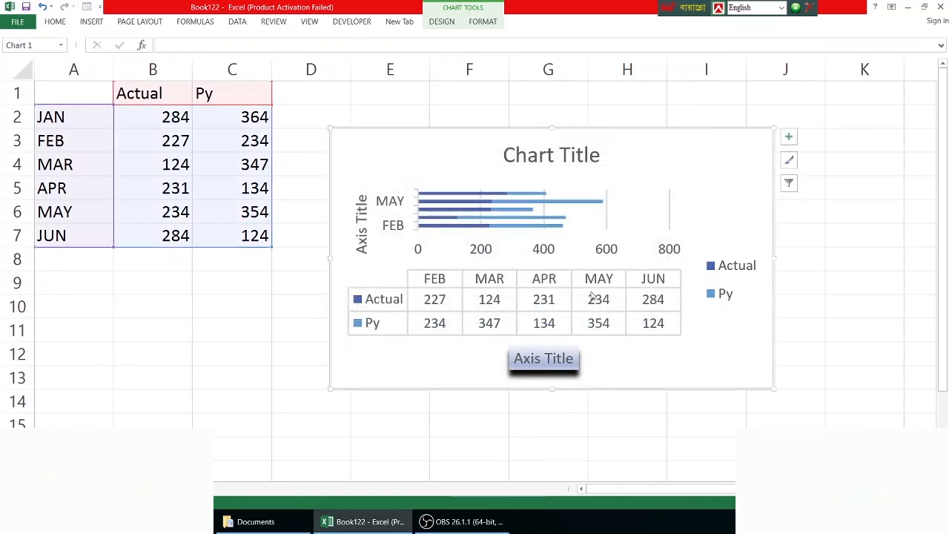
Review the category axis label range in the chart's data source, and exclude the APR and MAY categories.
{"action": "right_click", "coordinate": [712, 171]}
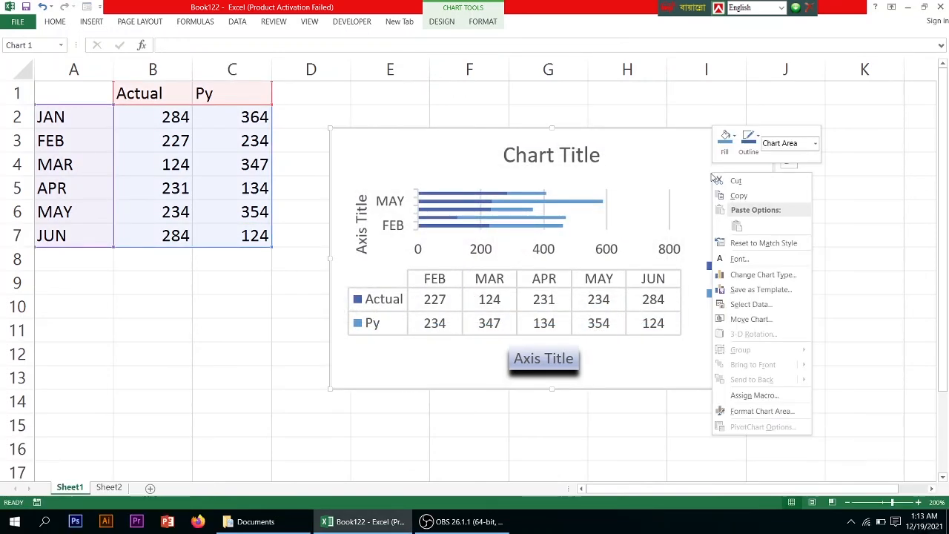
{"action": "left_click", "coordinate": [745, 307]}
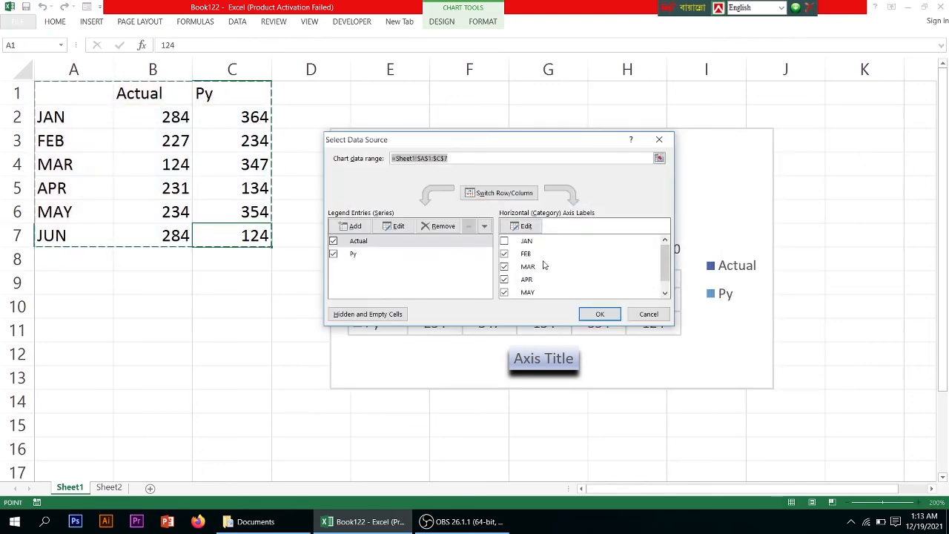
{"action": "scroll", "coordinate": [542, 264], "scroll_direction": "down", "scroll_amount": 5}
{"action": "scroll", "coordinate": [542, 265], "scroll_direction": "up", "scroll_amount": 3}
{"action": "scroll", "coordinate": [540, 268], "scroll_direction": "up", "scroll_amount": 2}
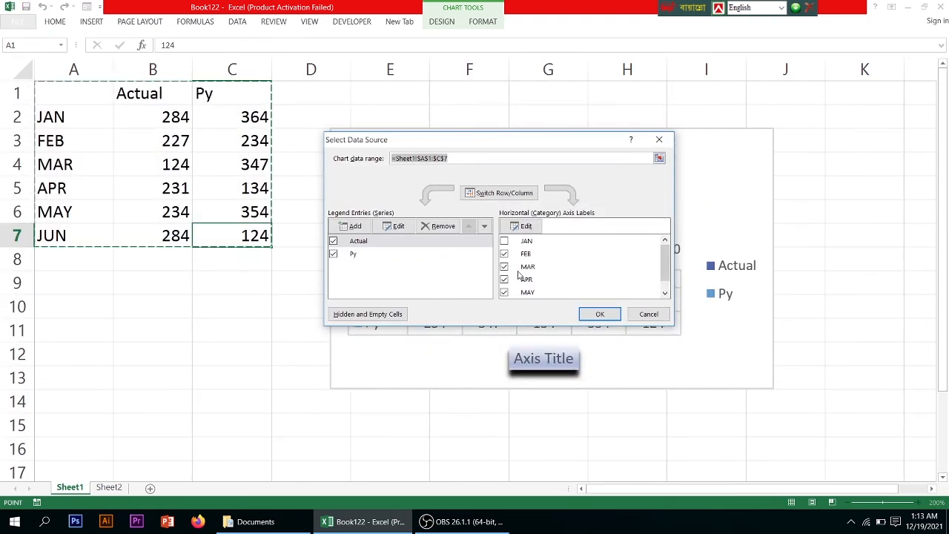
{"action": "left_click", "coordinate": [528, 229]}
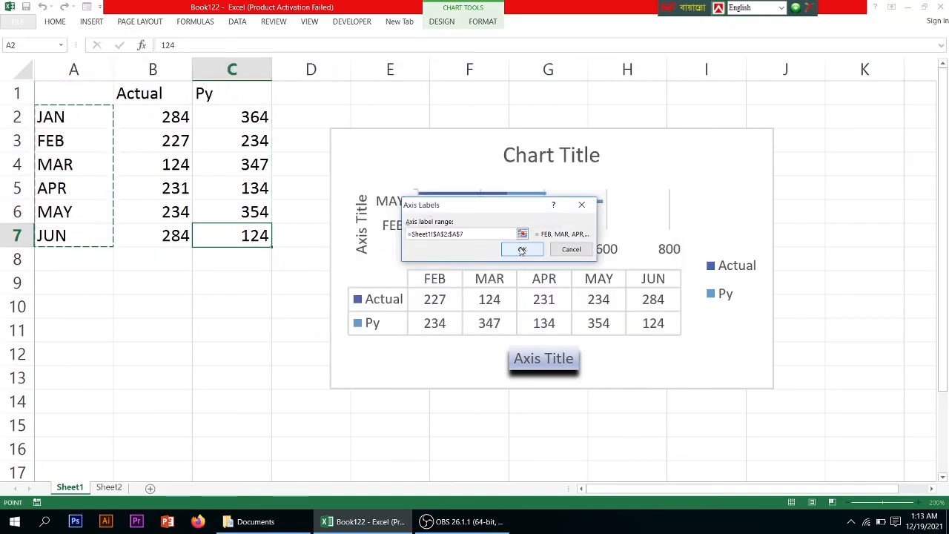
{"action": "left_click", "coordinate": [522, 249]}
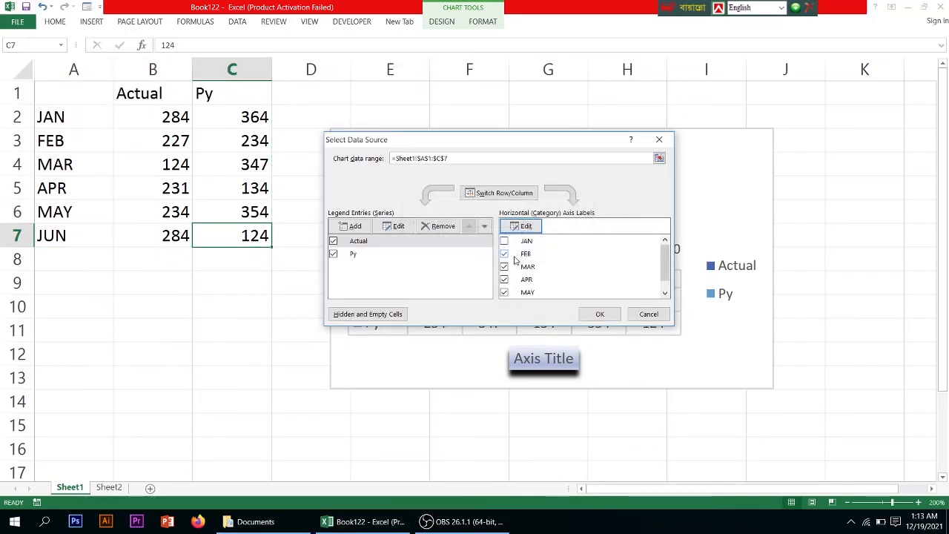
{"action": "left_click", "coordinate": [505, 279]}
{"action": "scroll", "coordinate": [523, 275], "scroll_direction": "down", "scroll_amount": 1}
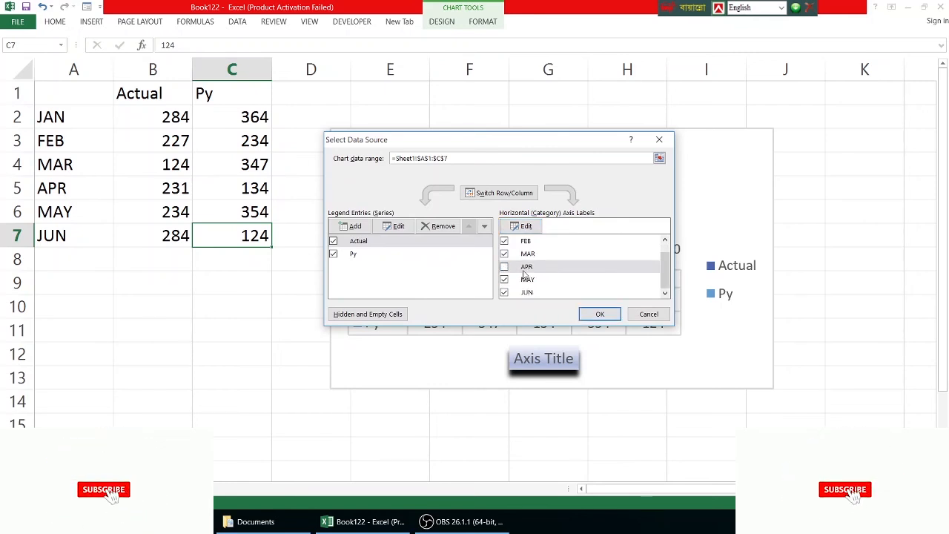
{"action": "left_click", "coordinate": [504, 280]}
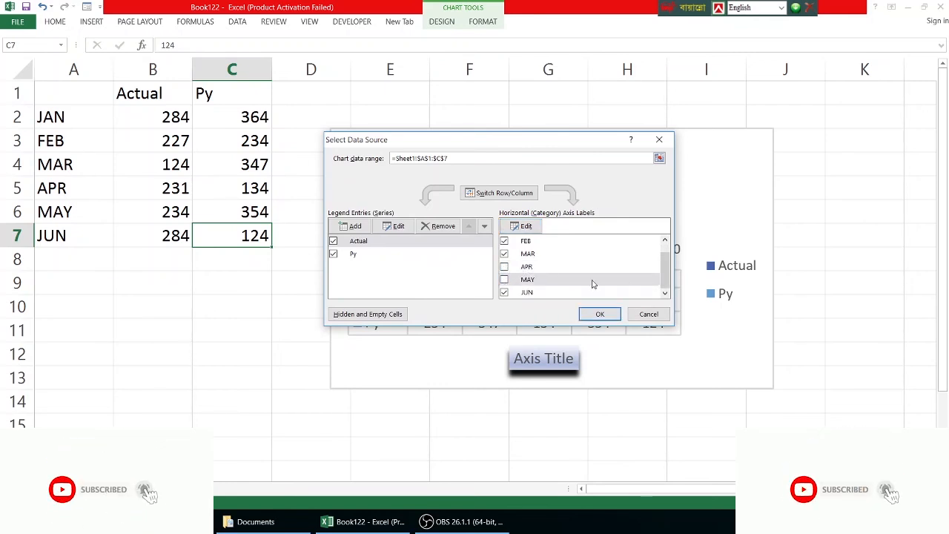
{"action": "left_click", "coordinate": [600, 314]}
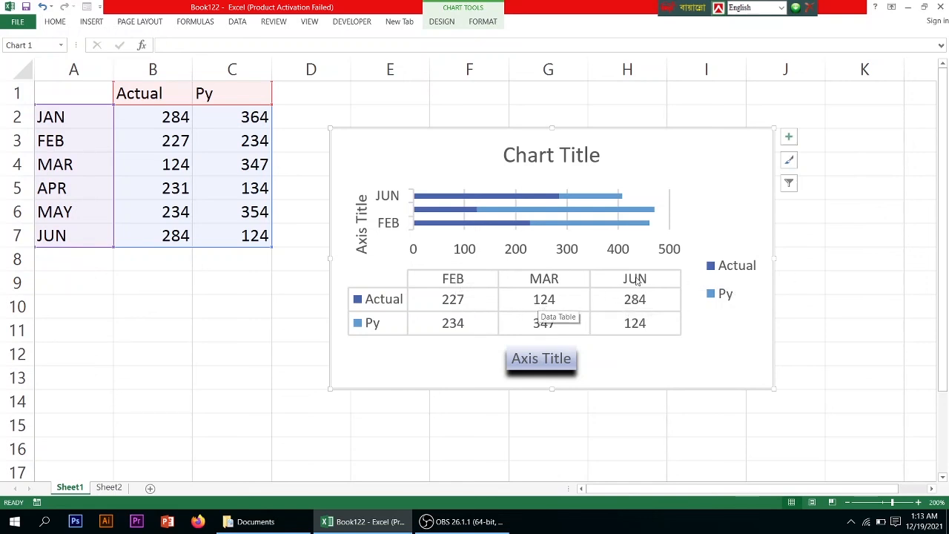
Display the formatting commands for the selected chart area.
{"action": "left_click", "coordinate": [486, 23]}
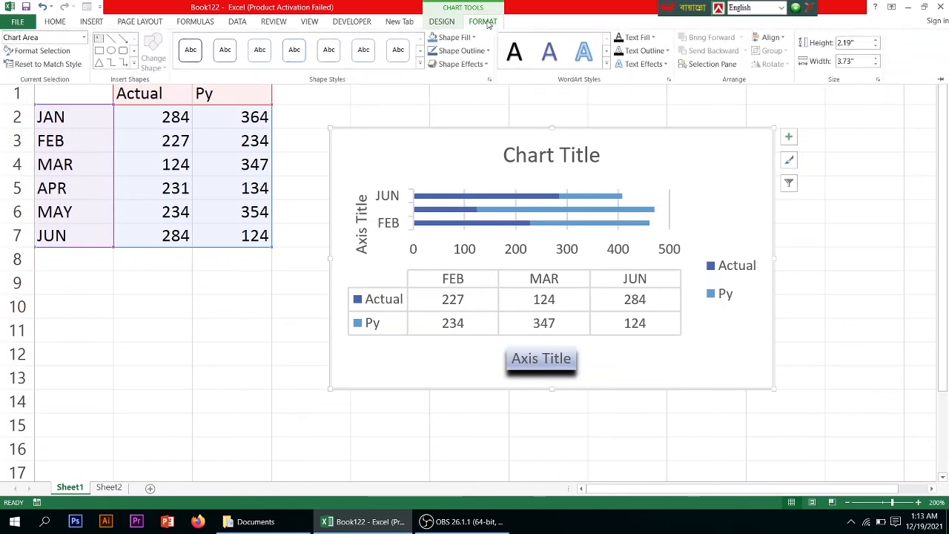